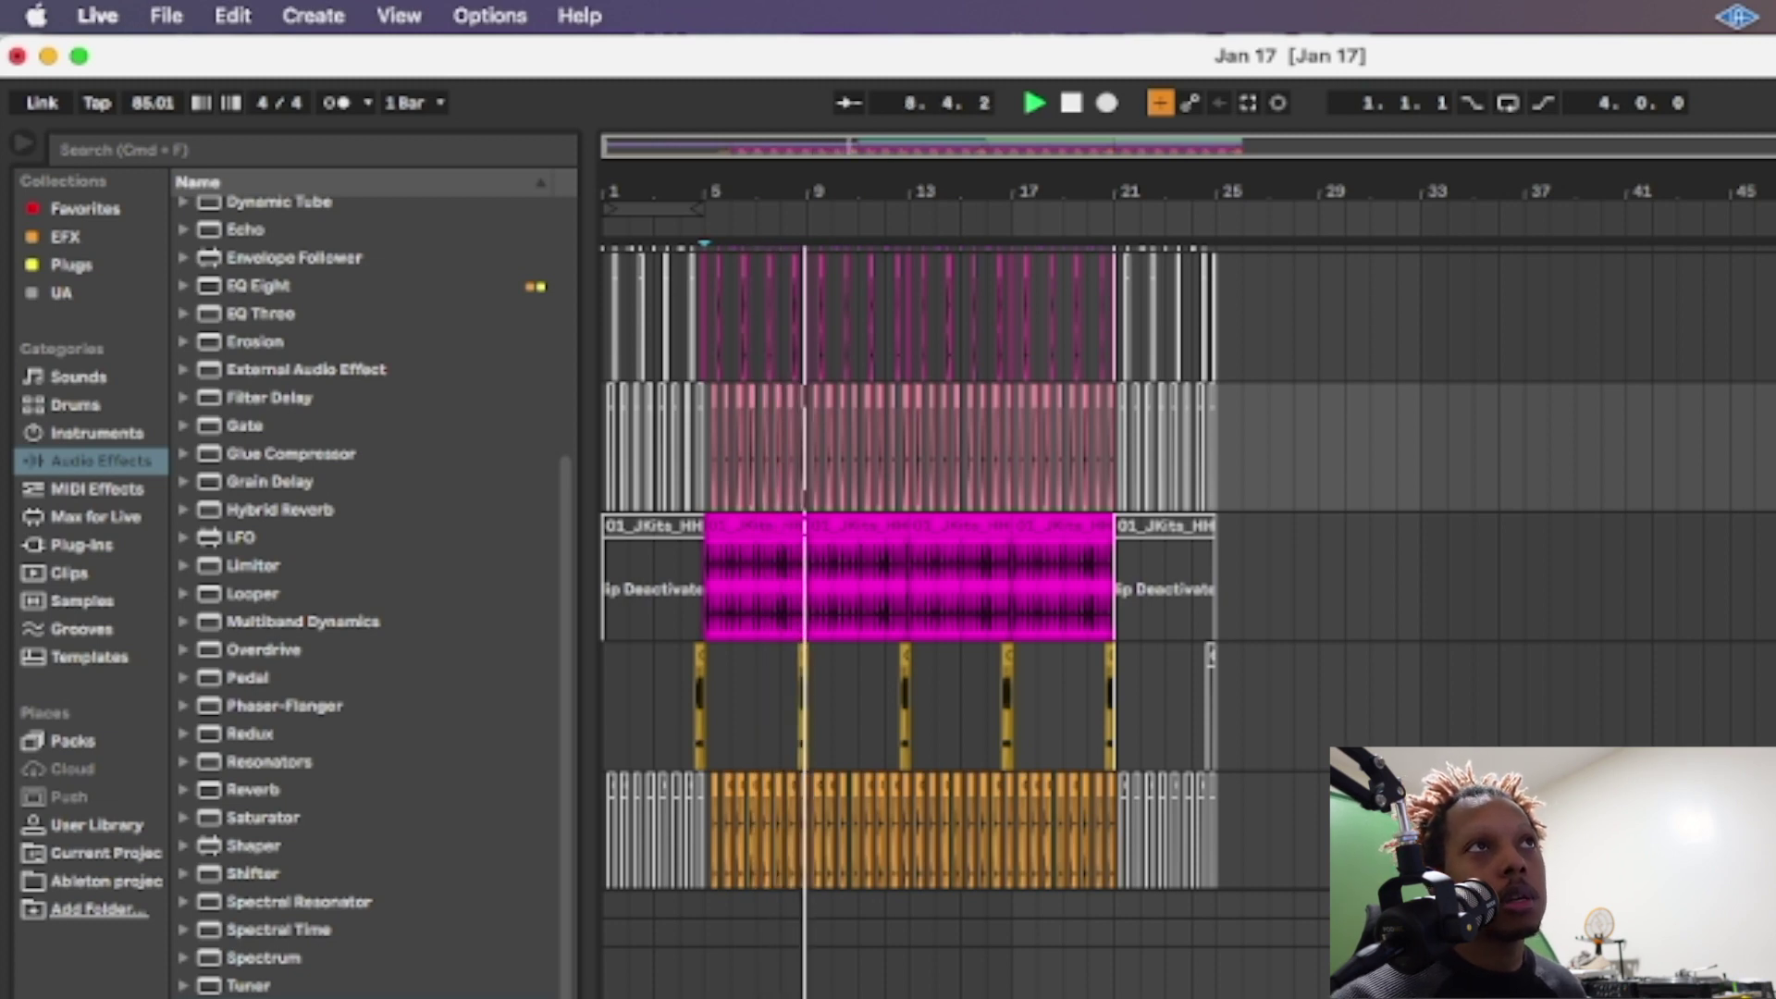
# Stop the arrangement playback and audition the unprocessed drum loop on track 16 from bar 1.
pyautogui.press('space')
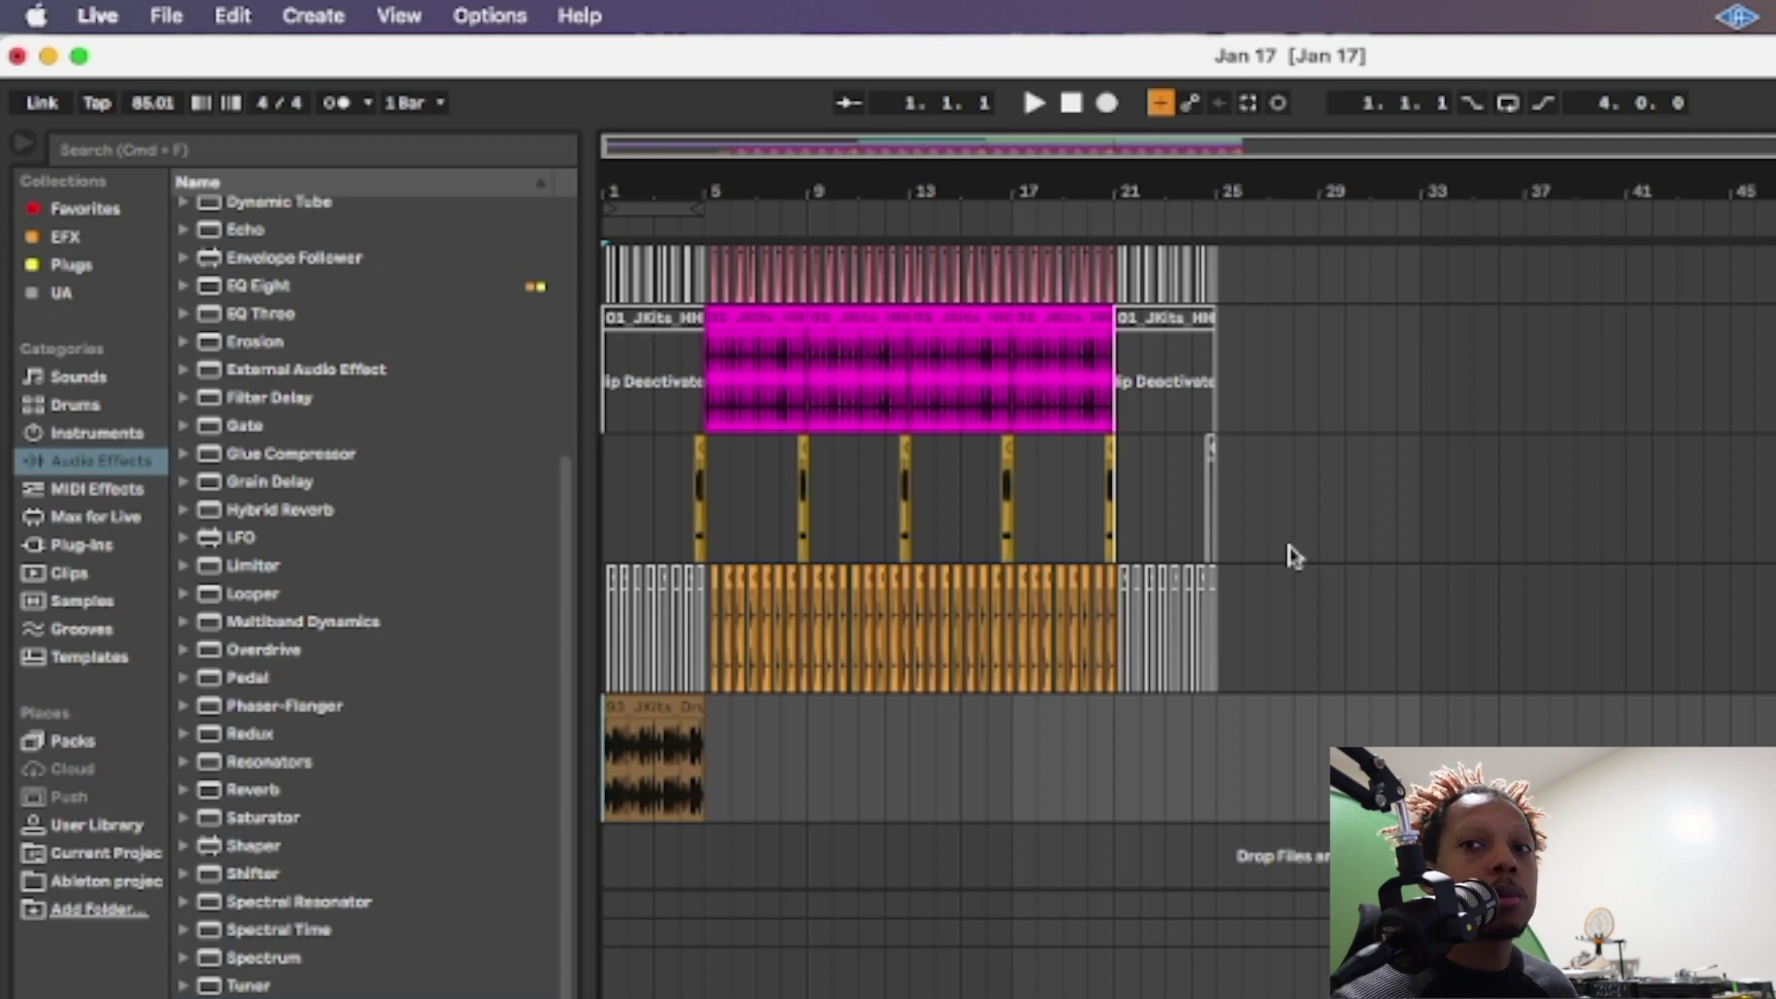
pyautogui.press('space')
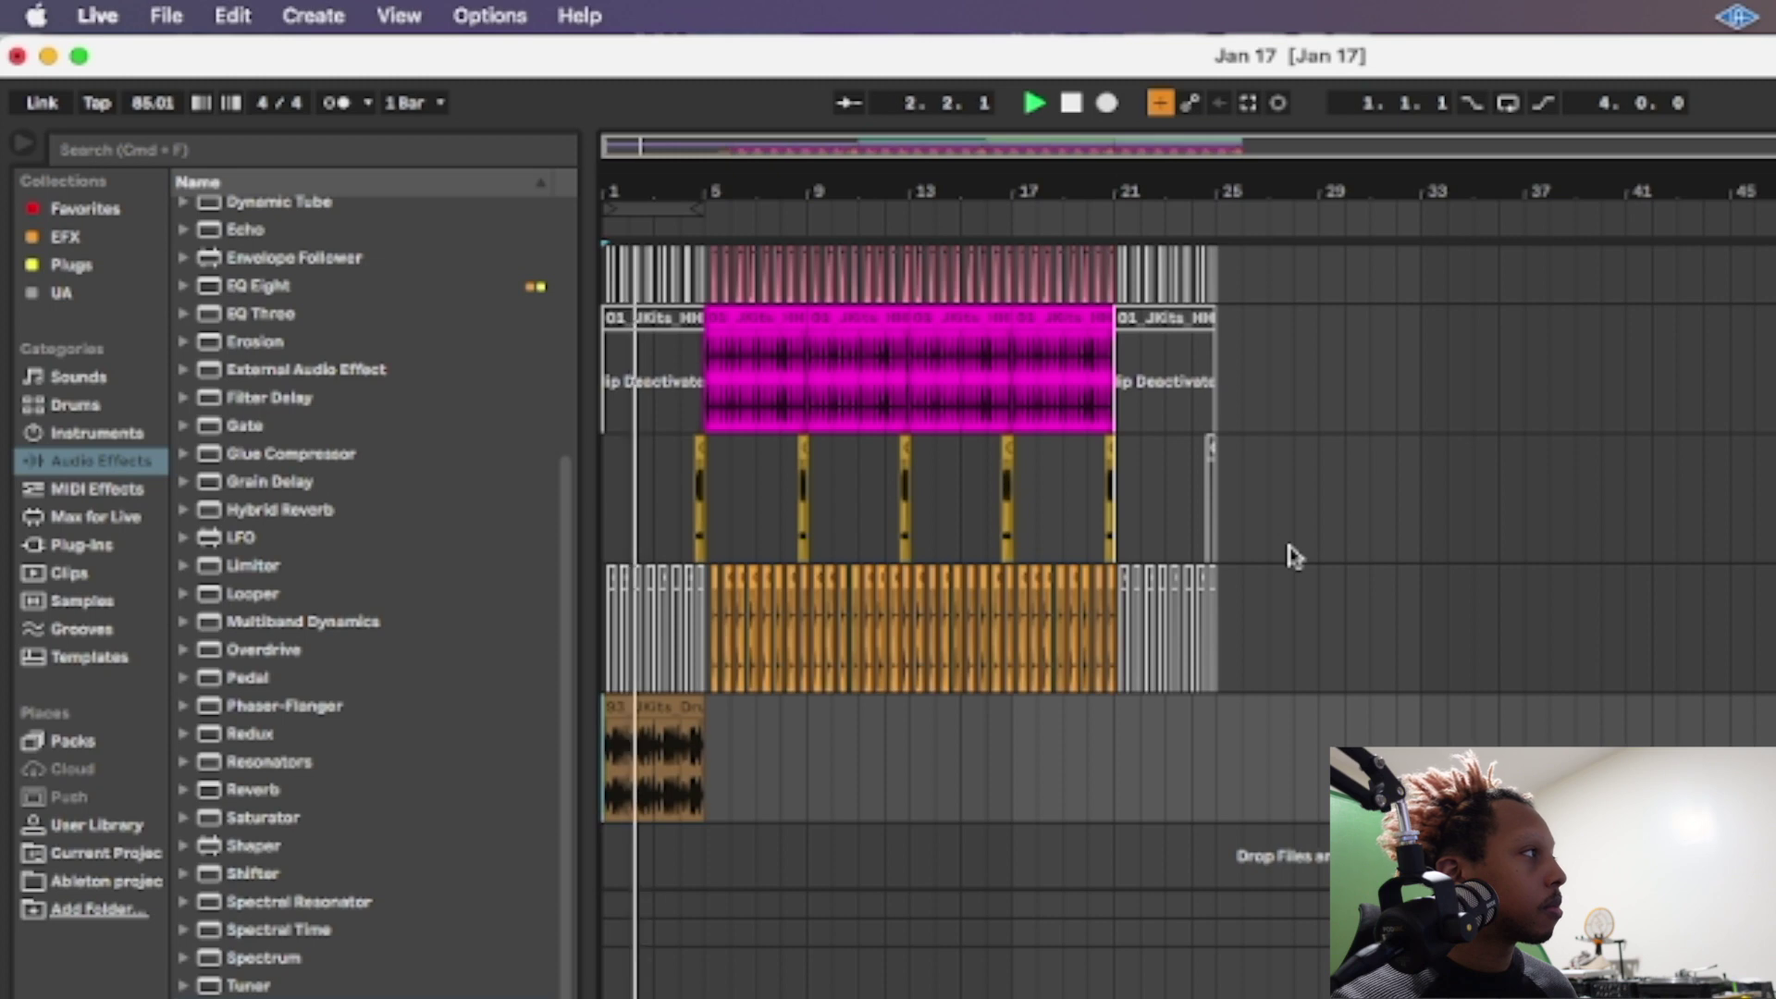
pyautogui.press('space')
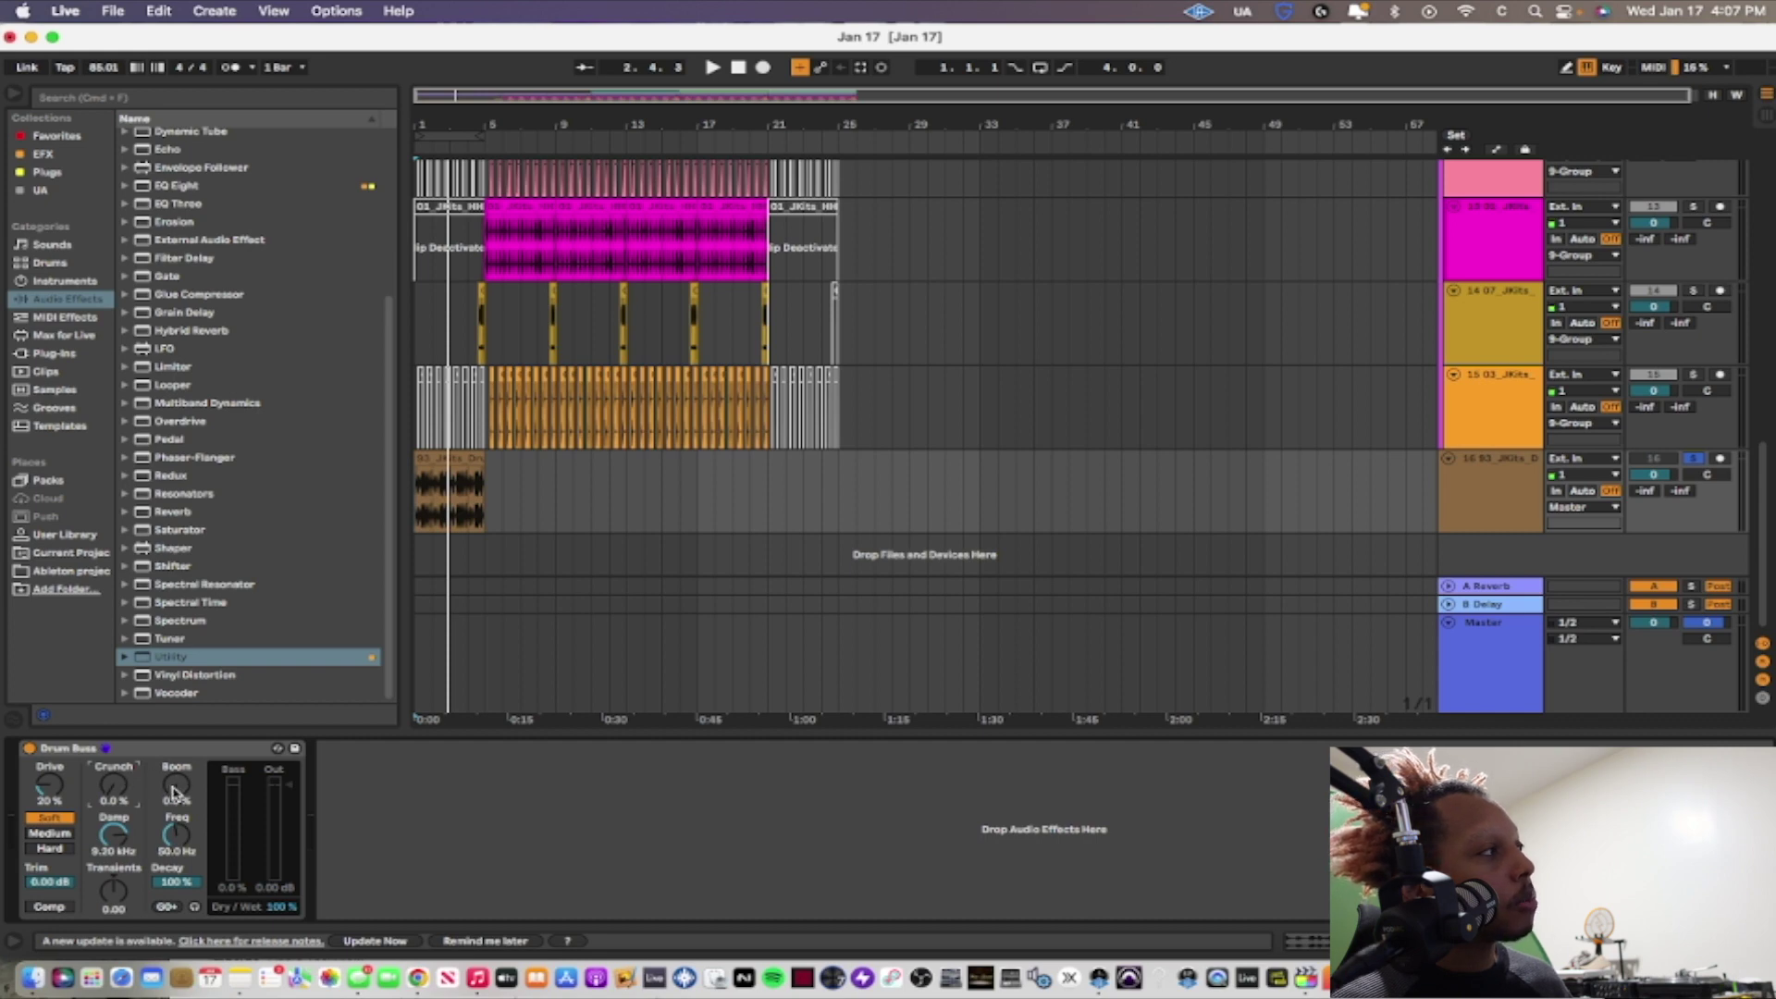
# Audition the drum loop with the Drum Buss Boom raised to 77%, and return Boom to 0%.
pyautogui.press('space')
pyautogui.moveTo(174, 791); pyautogui.dragTo(174, 718)
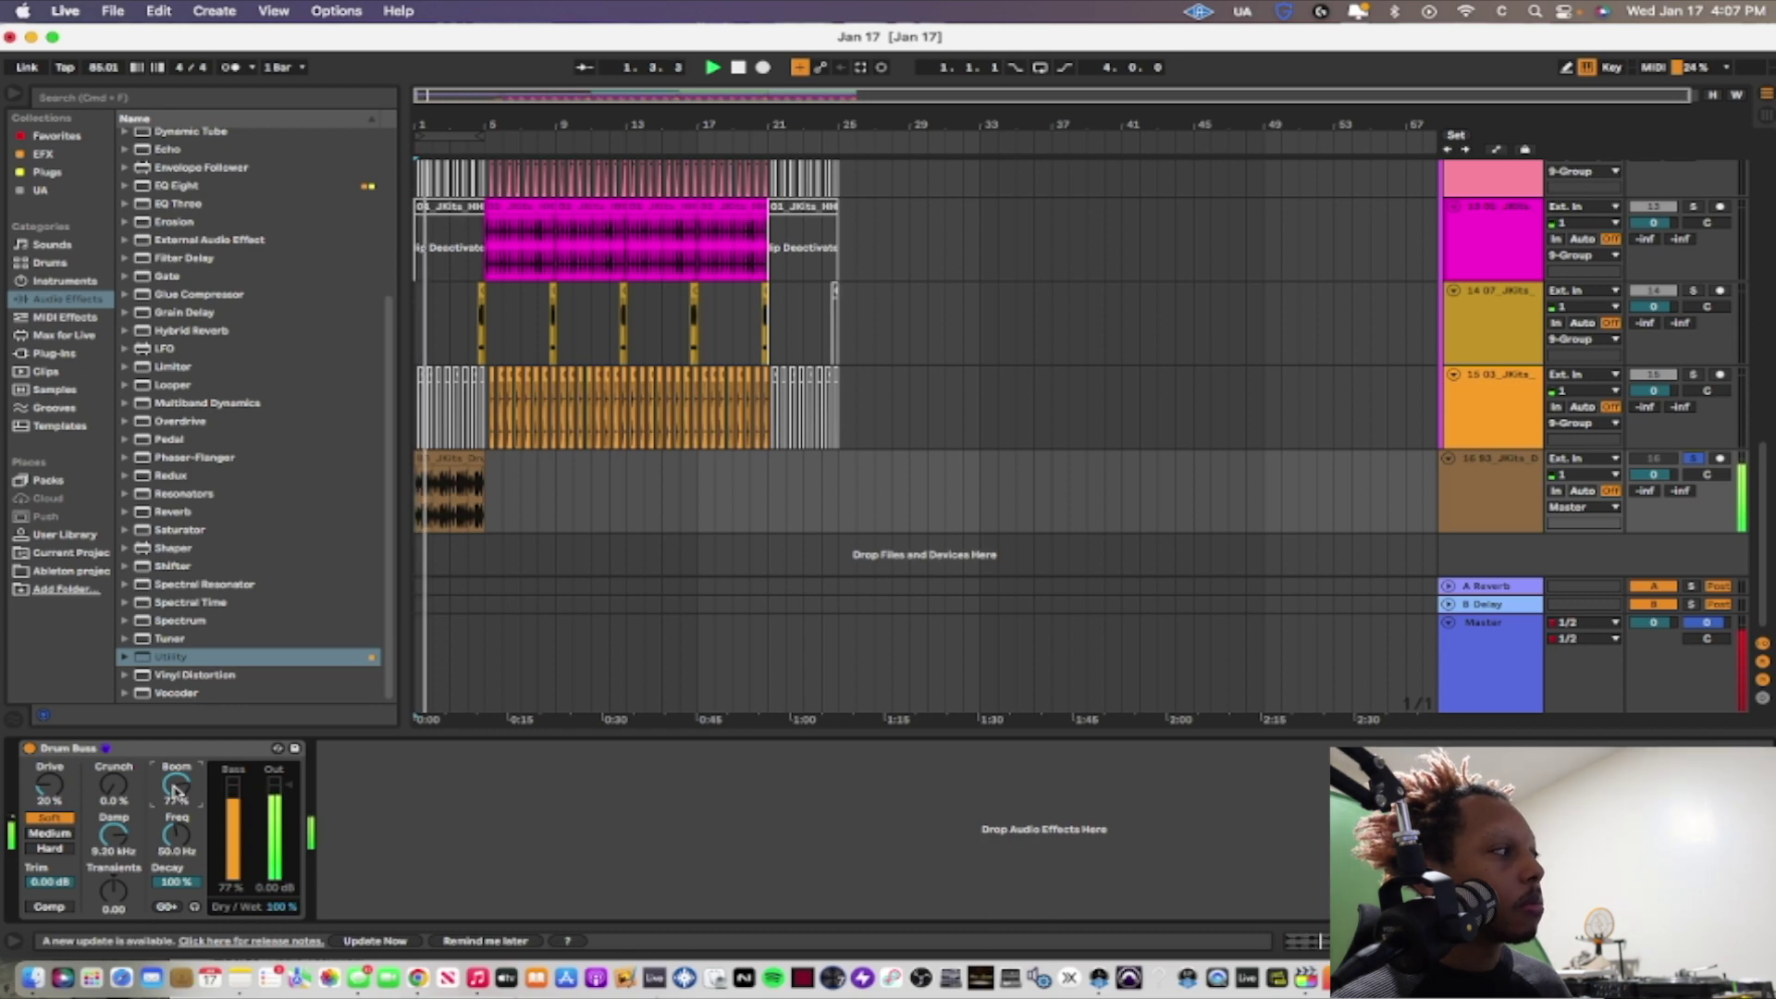
pyautogui.moveTo(181, 791); pyautogui.dragTo(179, 818)
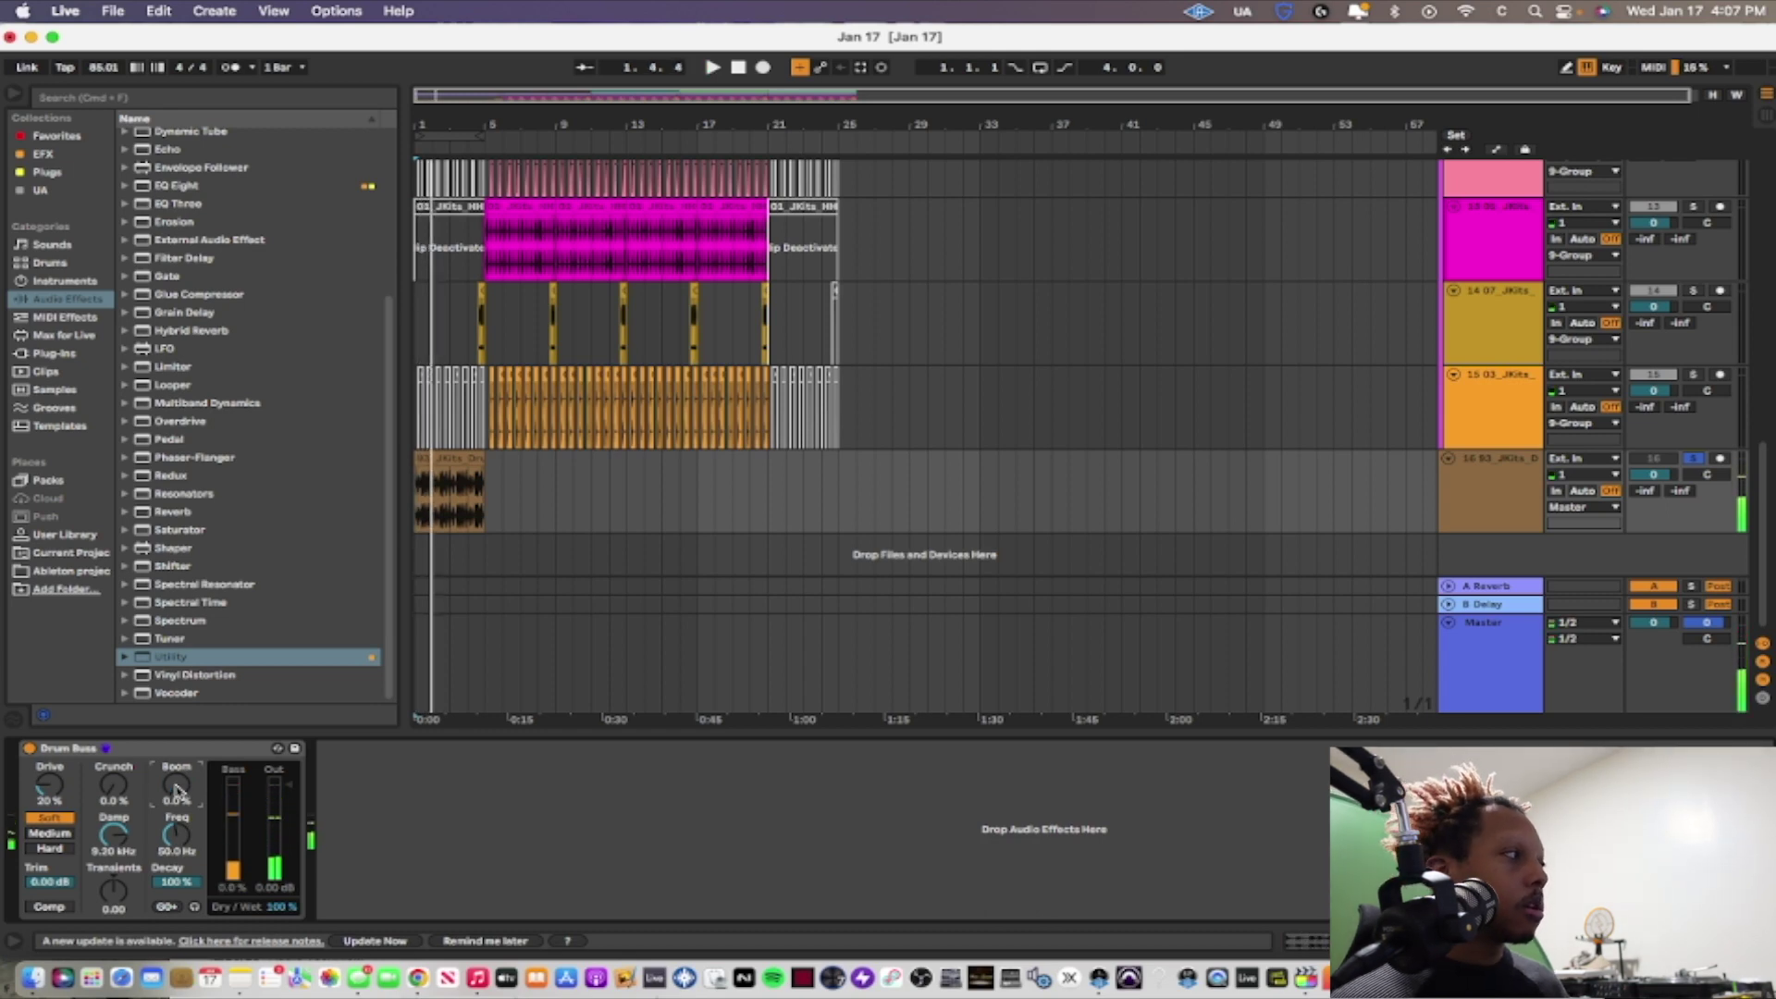
pyautogui.press('space')
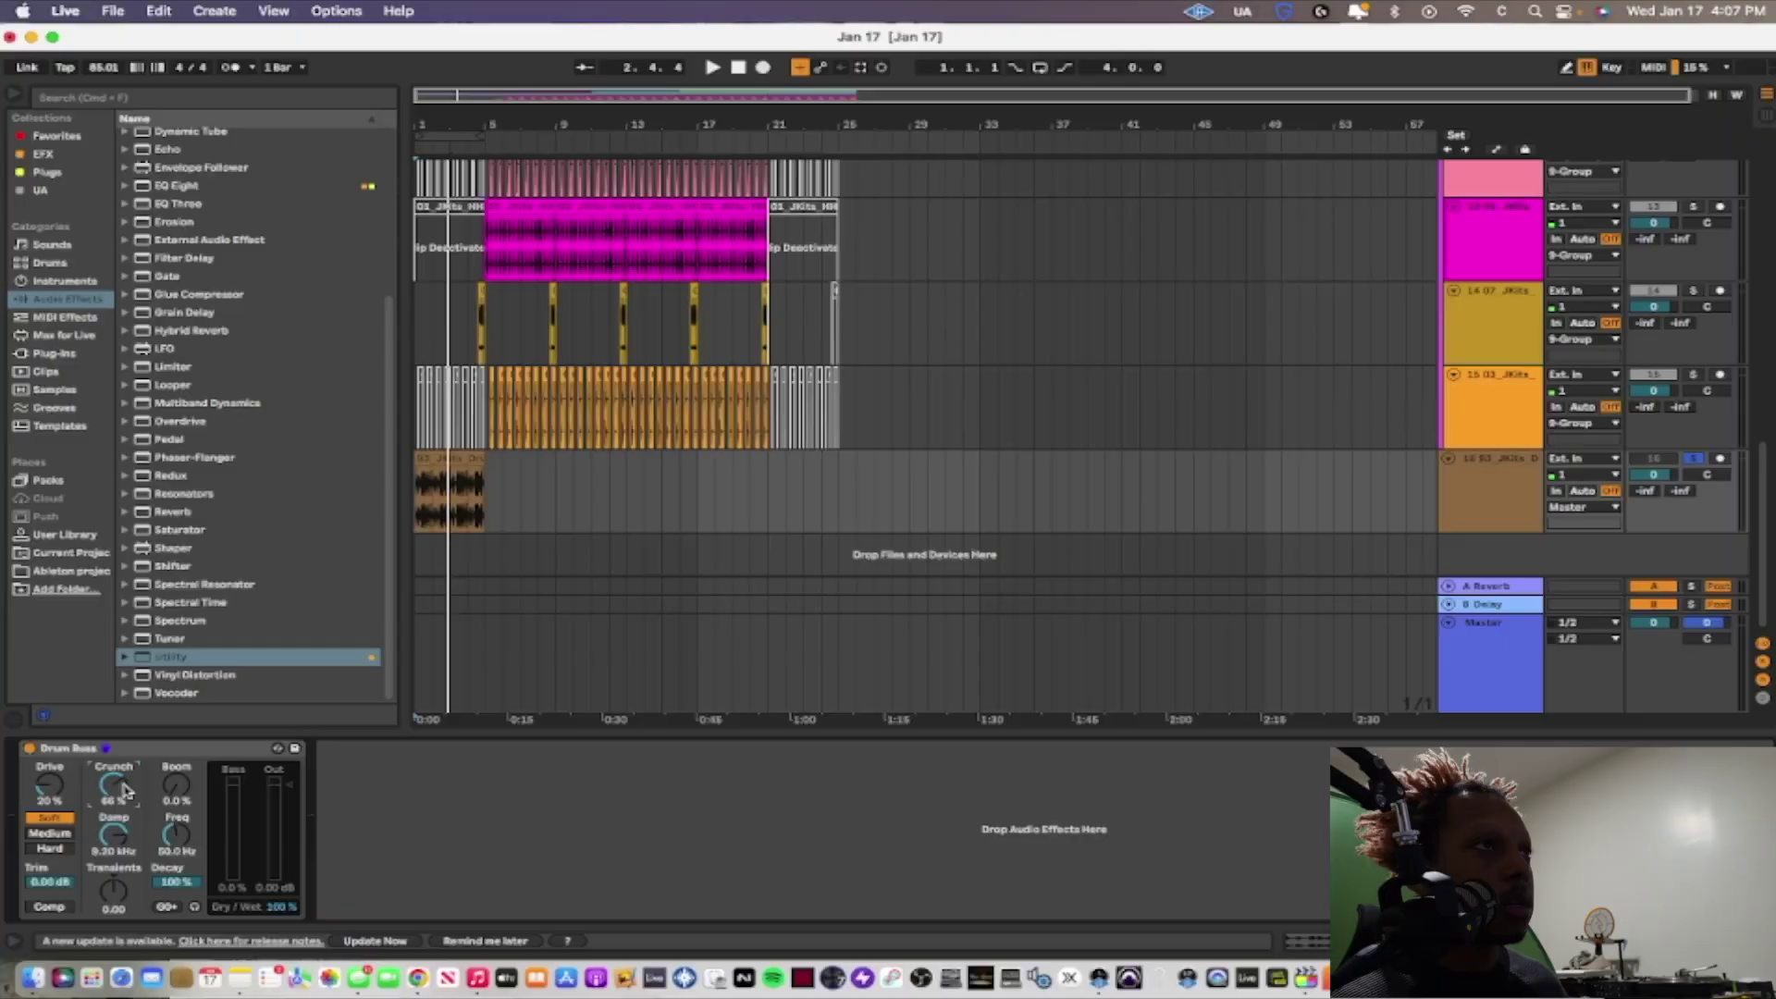
# Audition the drum loop with the Drum Buss Crunch raised to 75%, and return Crunch to 0%.
pyautogui.press('space')
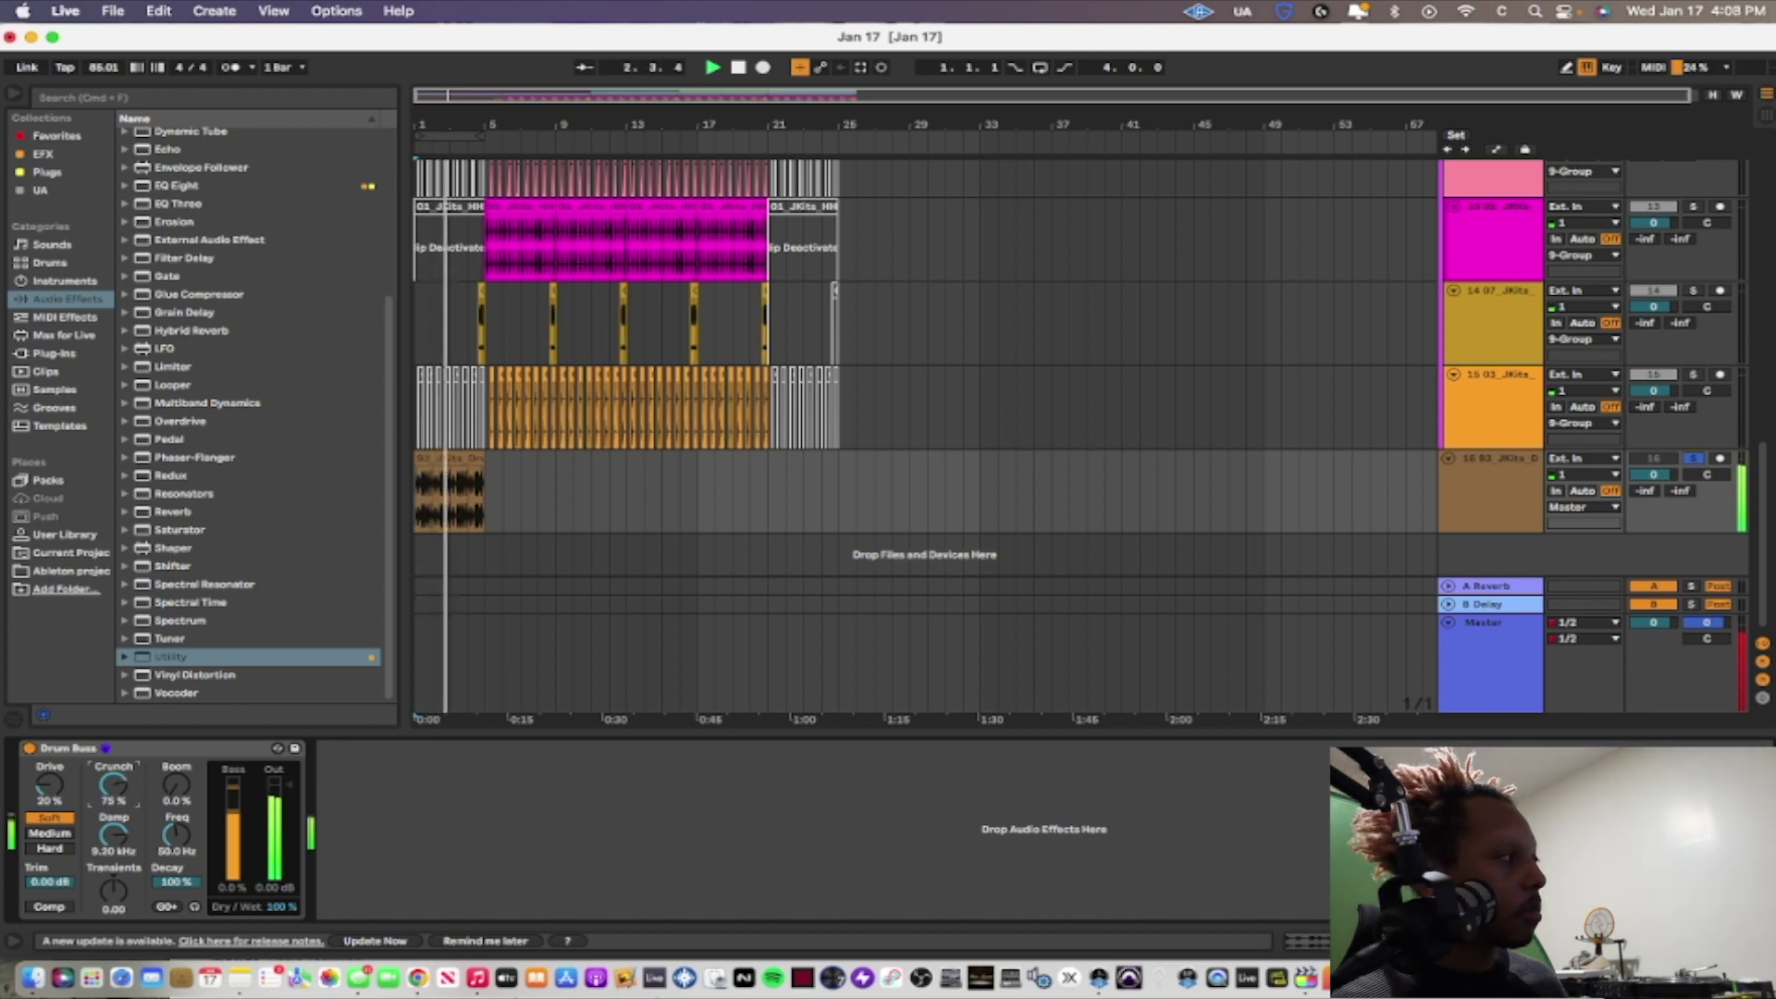
pyautogui.press('space')
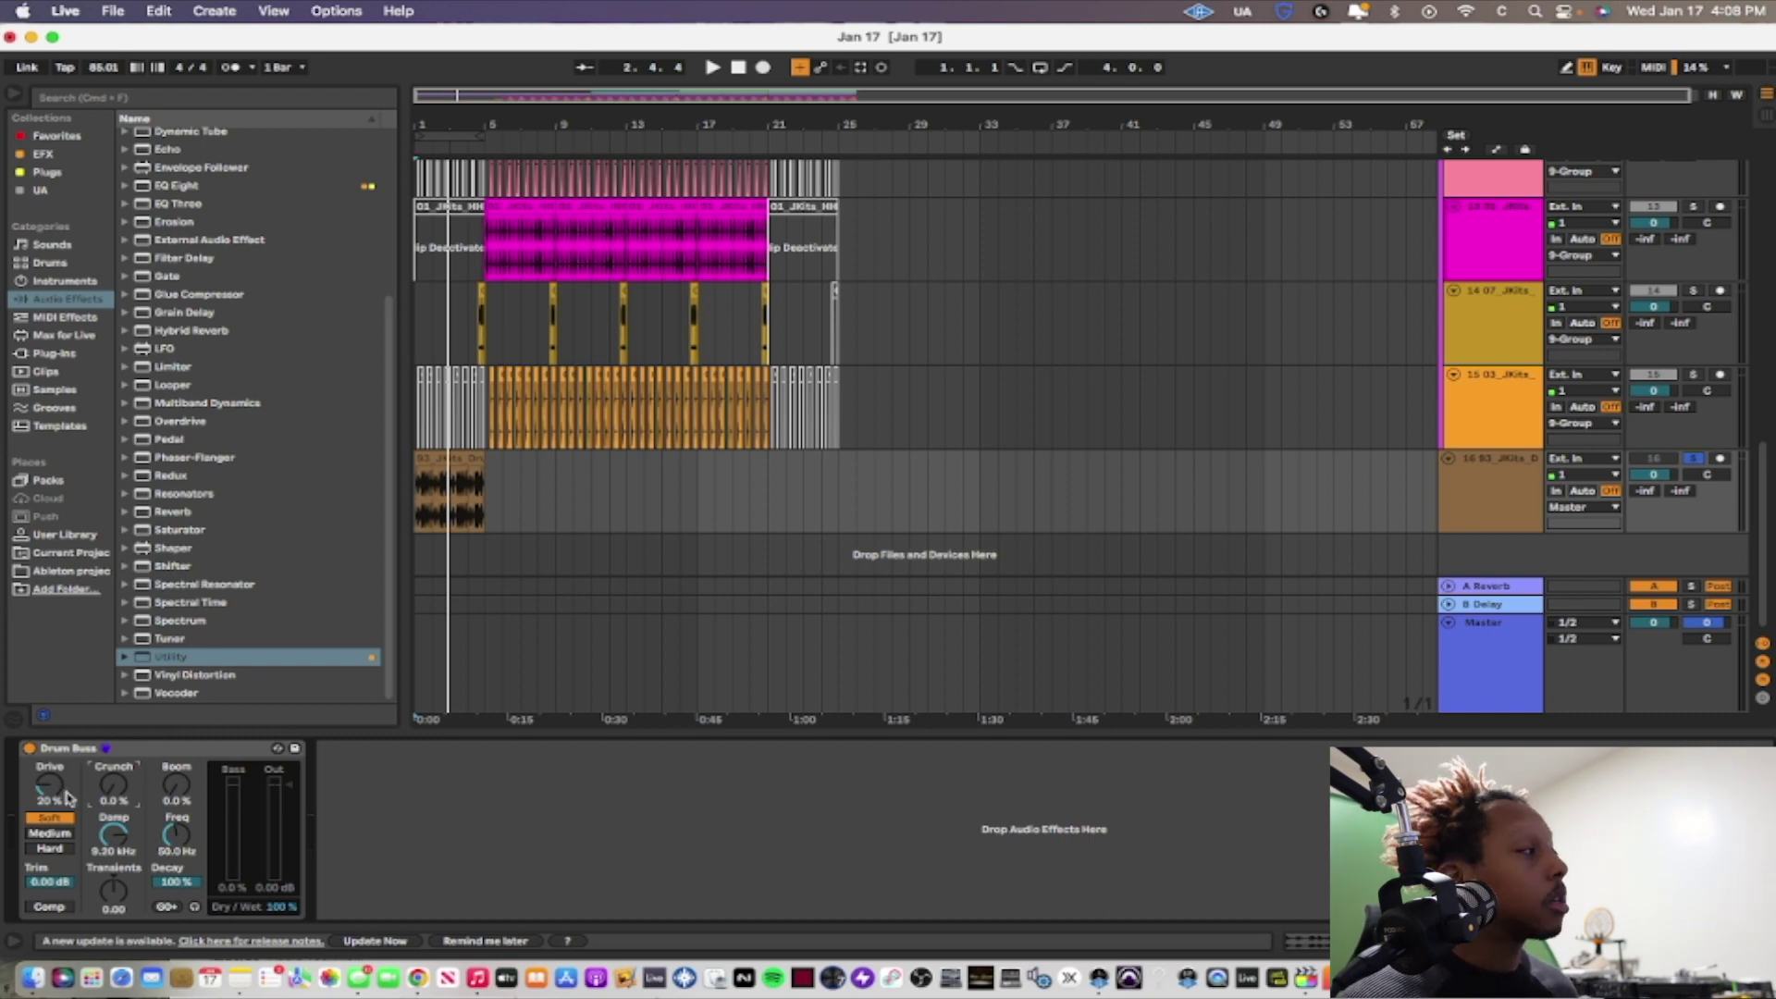
pyautogui.click(189, 753)
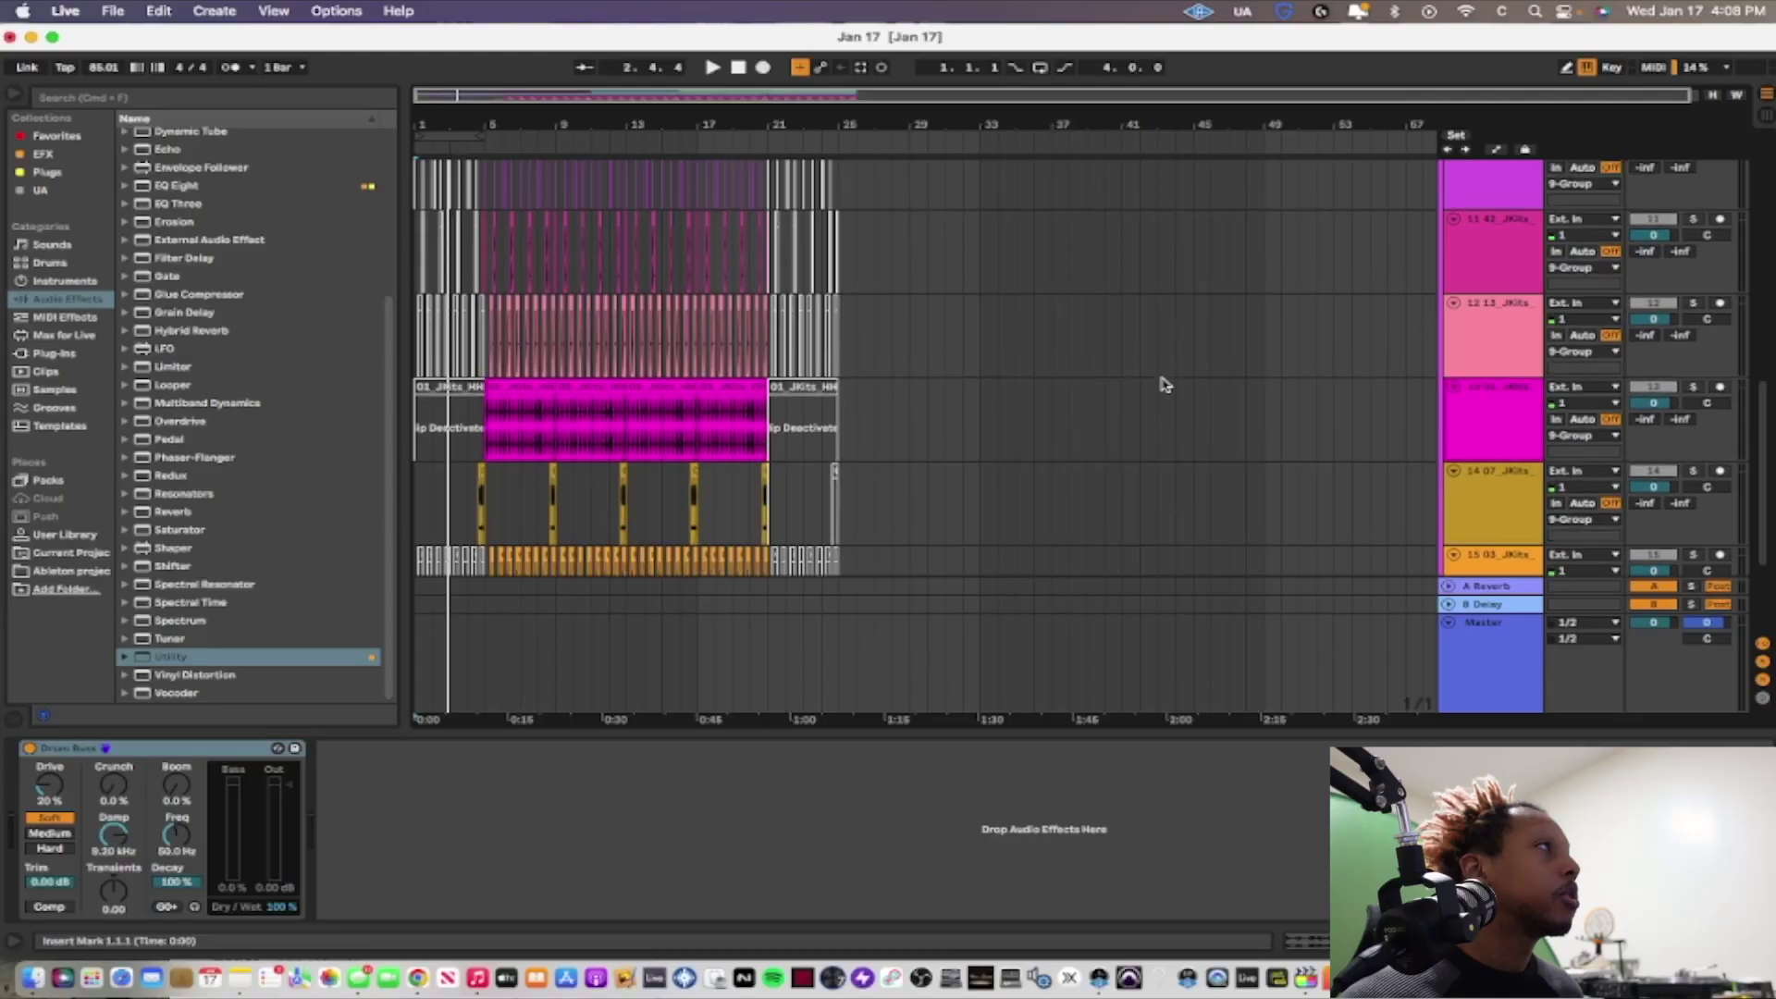
# Add a Compressor after the EQ Eight on the Hybrid_x64 track and enable its sidechain.
pyautogui.scroll(5, 1163, 383)
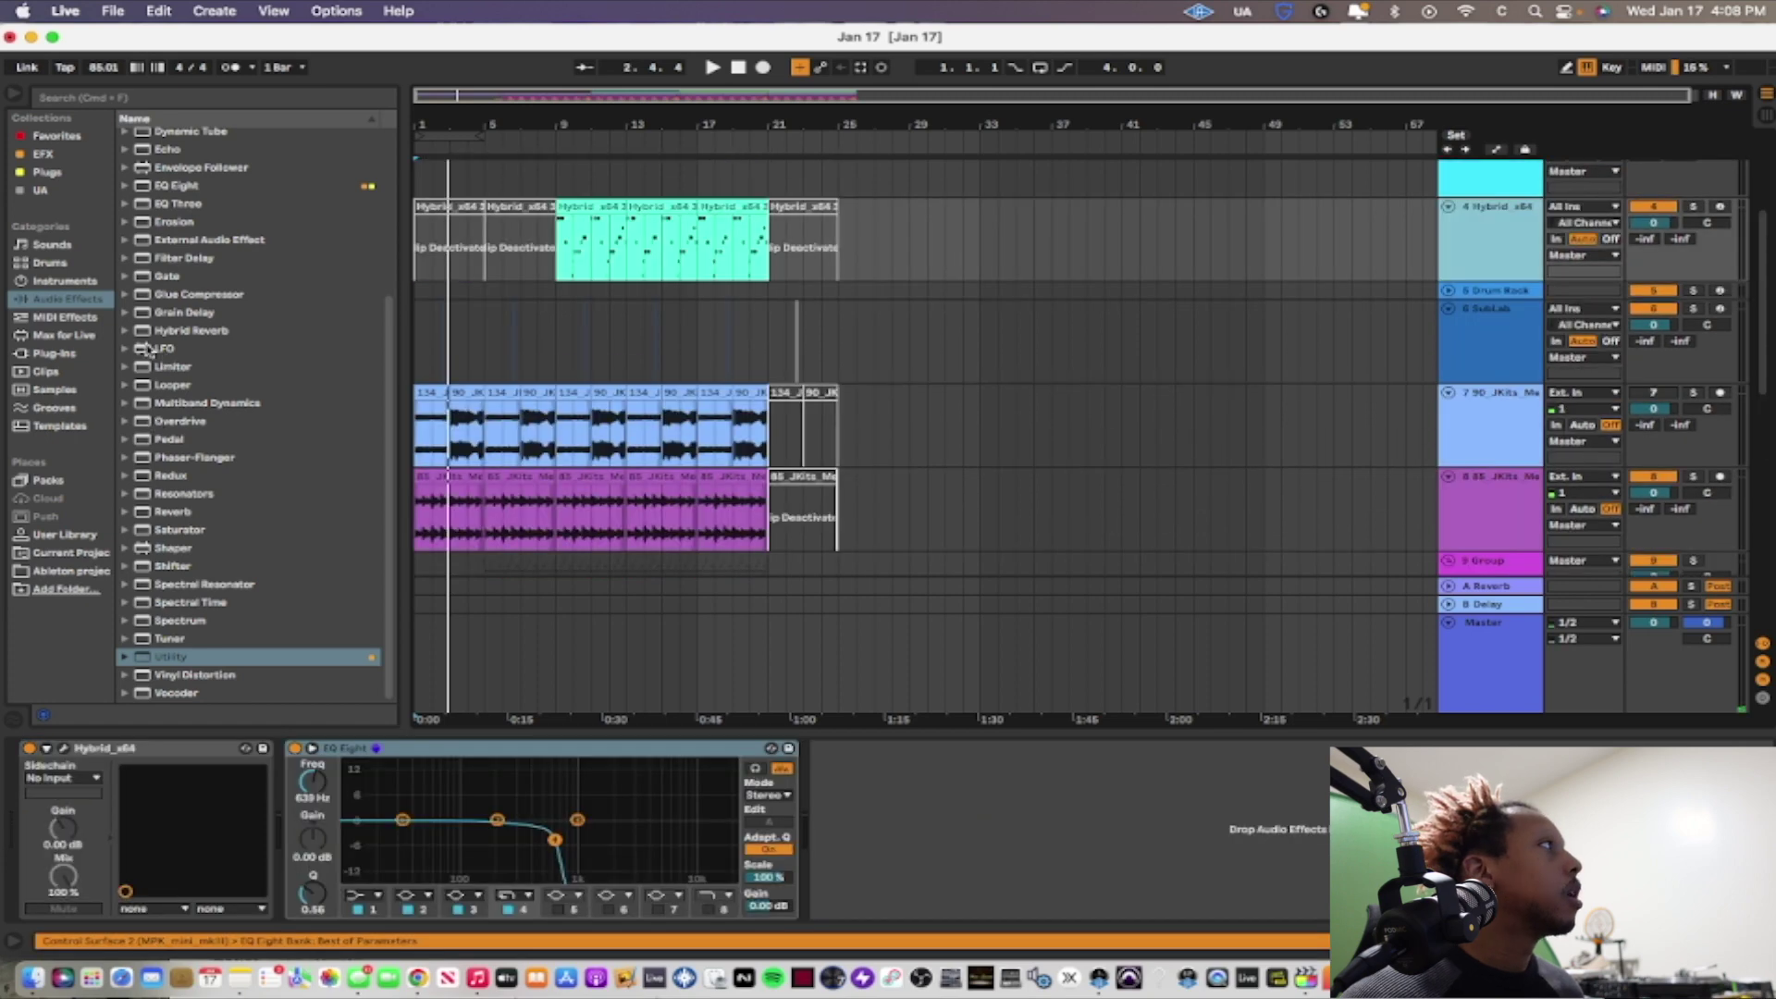
pyautogui.scroll(5, 139, 242)
pyautogui.moveTo(185, 299); pyautogui.dragTo(842, 754)
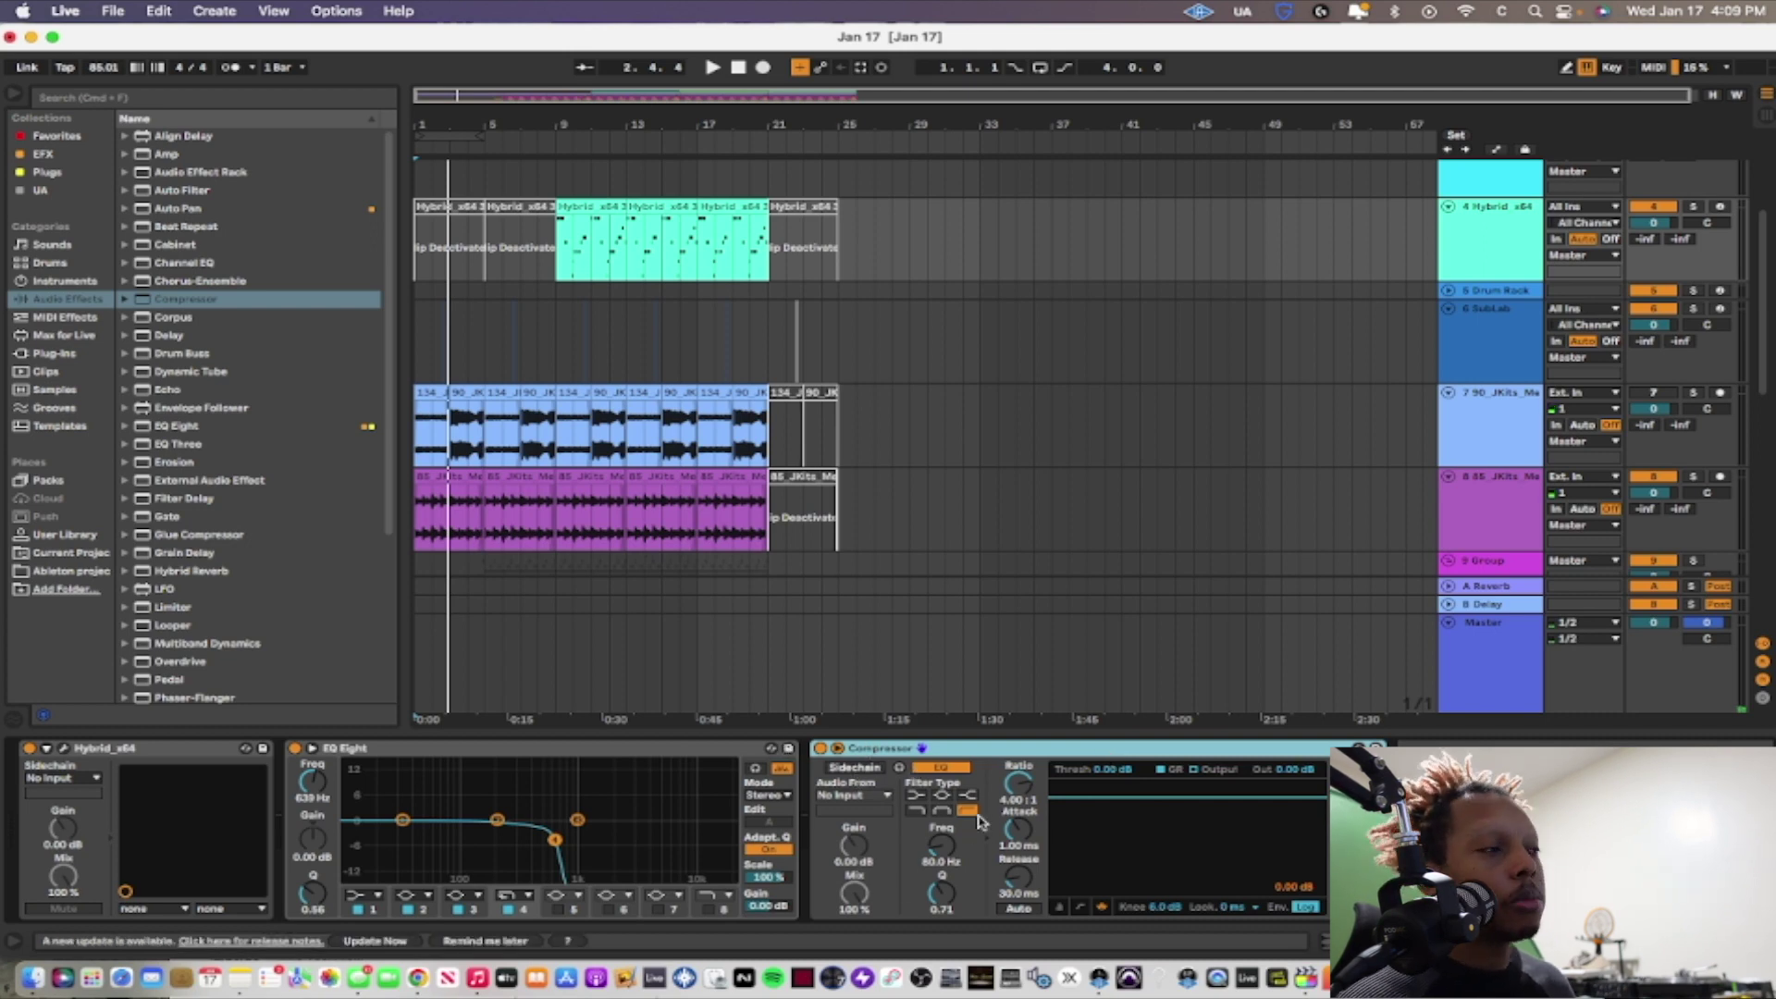
pyautogui.click(855, 770)
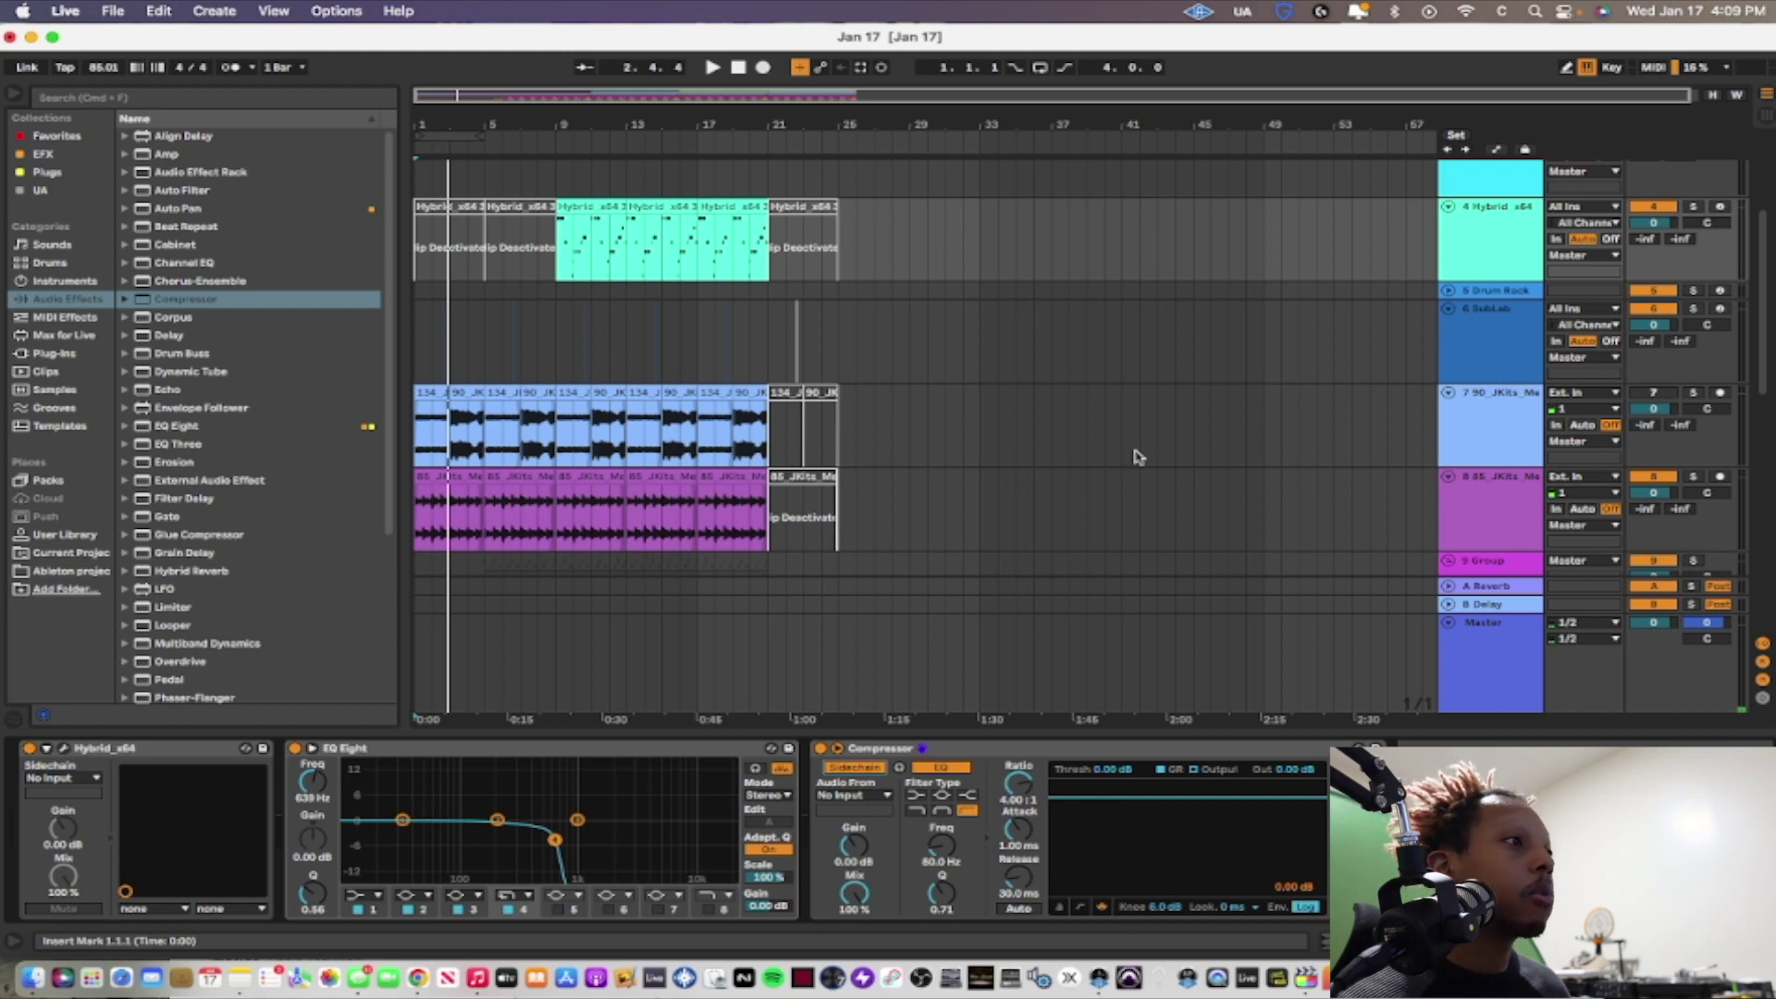
pyautogui.click(1140, 750)
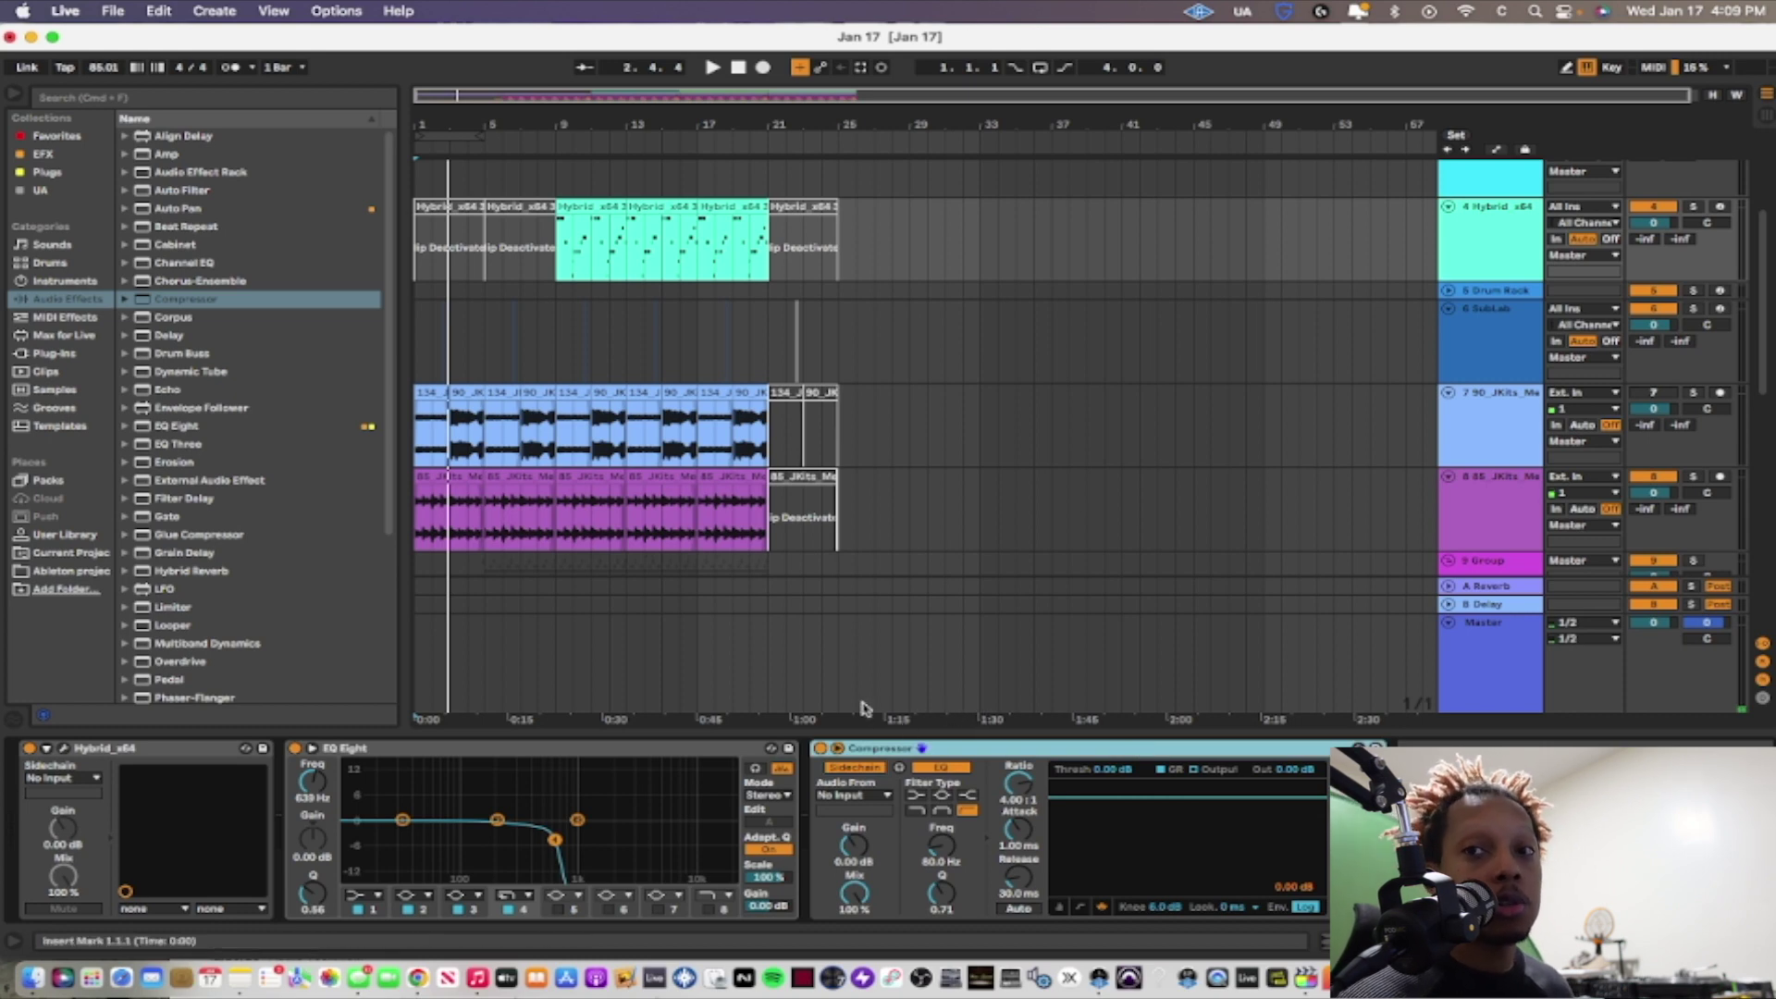
# Feed the Compressor's sidechain from 10-35 JKits Kick Electronic and lower the threshold to about -19 dB during playback.
pyautogui.scroll(-5, 1010, 485)
pyautogui.press('space')
pyautogui.scroll(-1, 1010, 484)
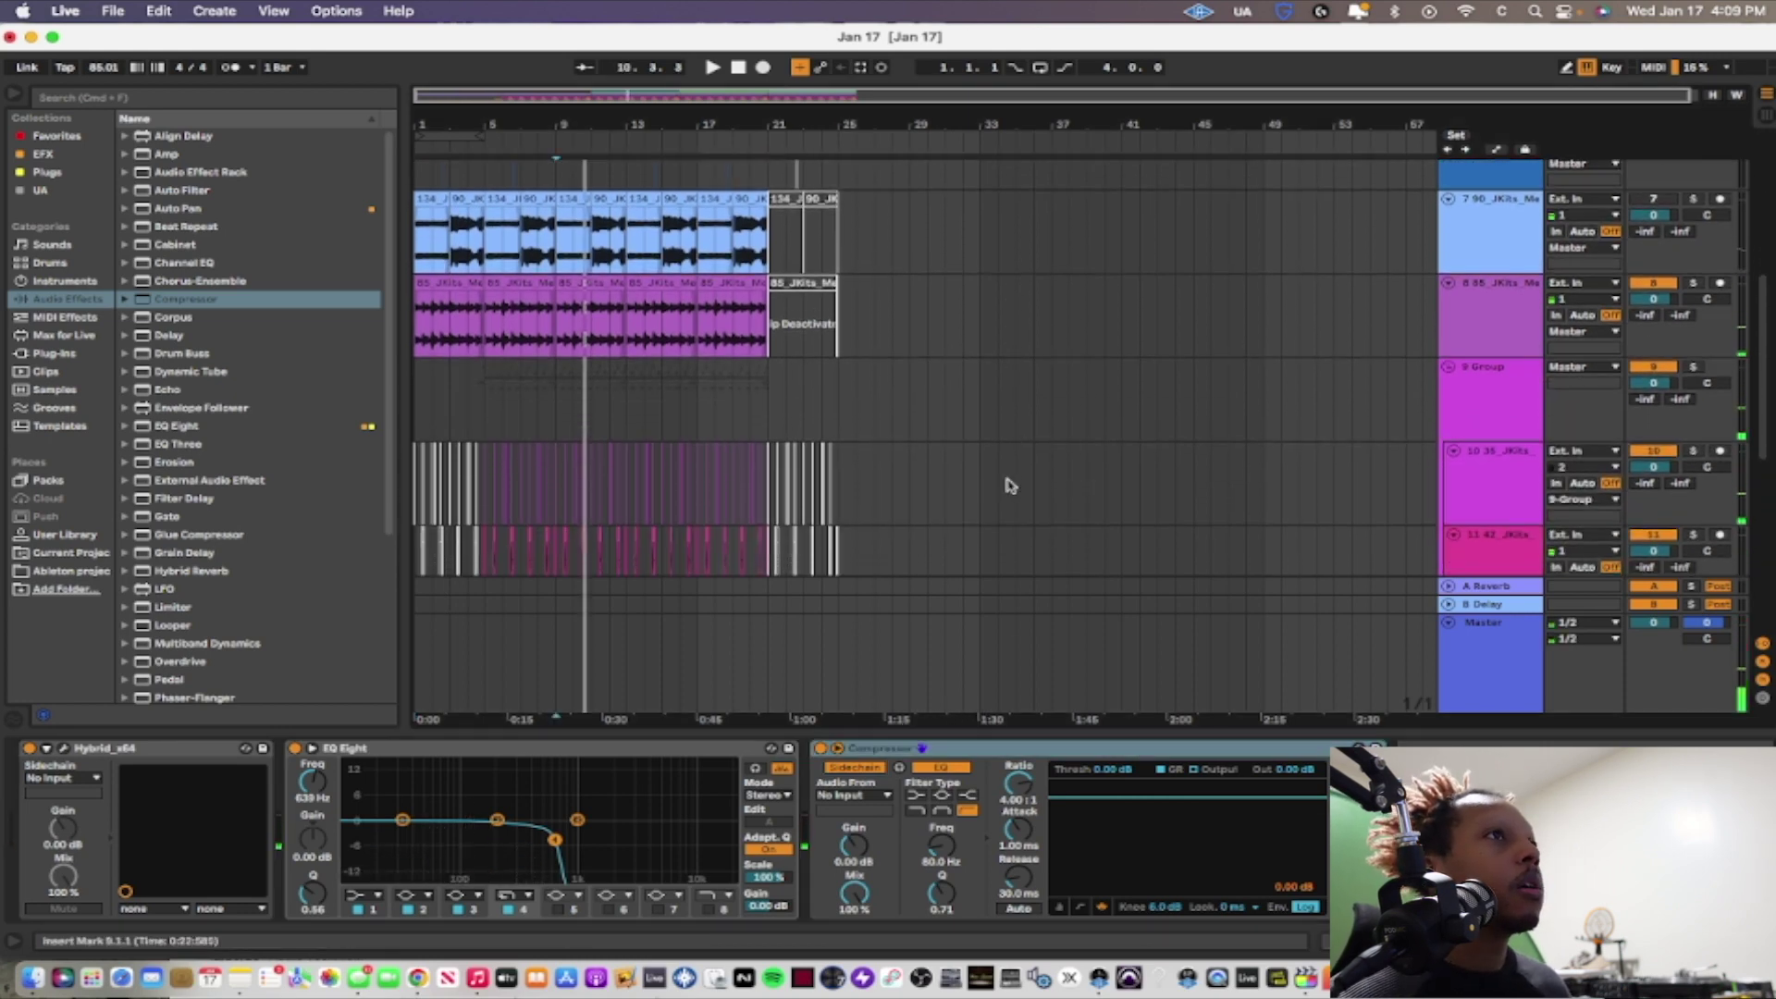
pyautogui.click(878, 795)
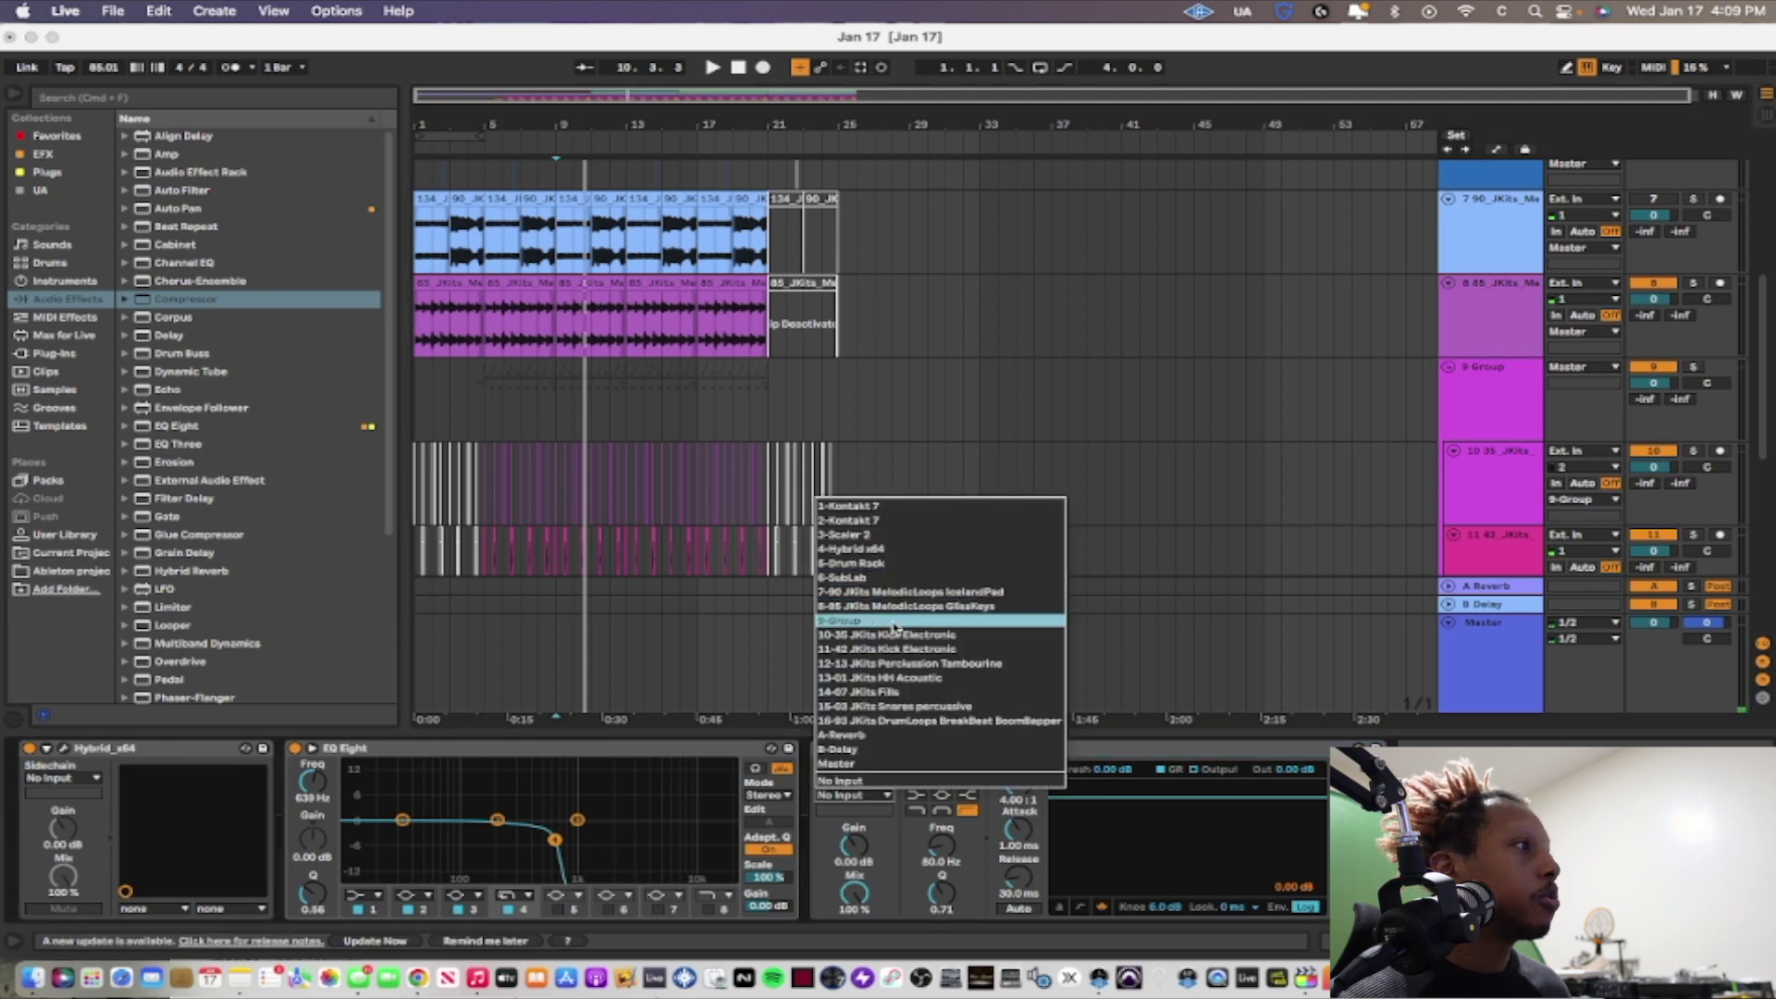
pyautogui.click(894, 636)
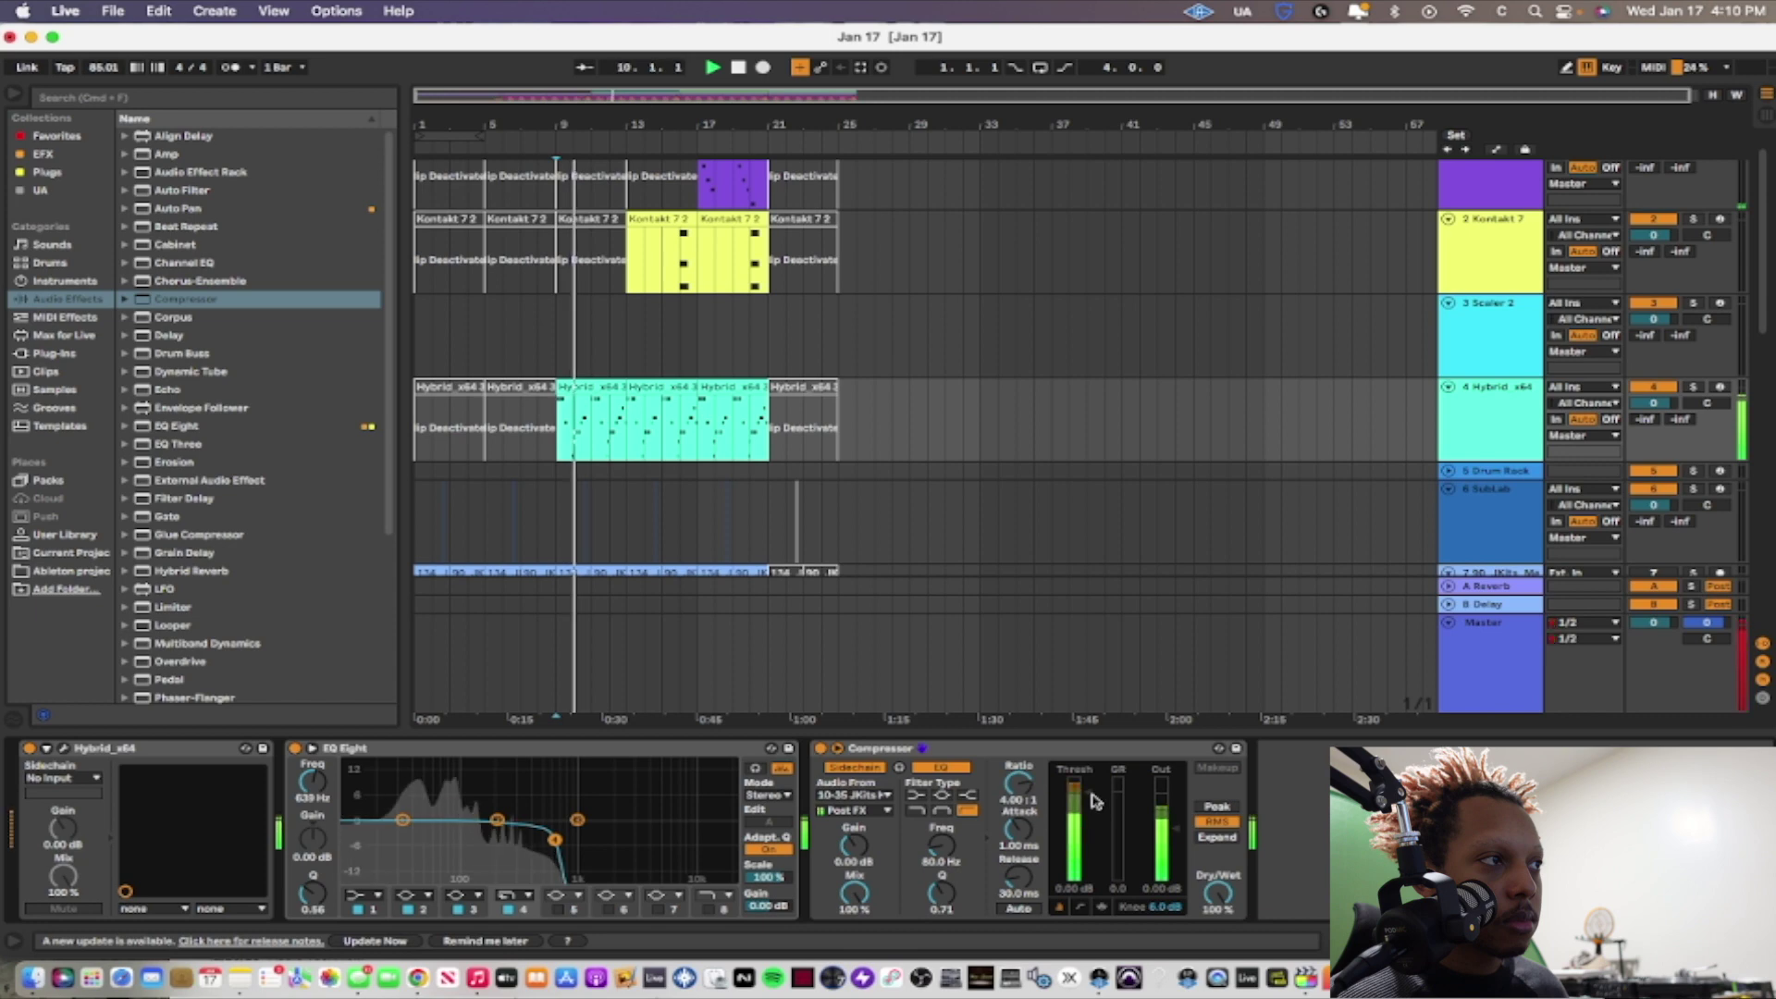
pyautogui.moveTo(1096, 801); pyautogui.dragTo(1091, 845)
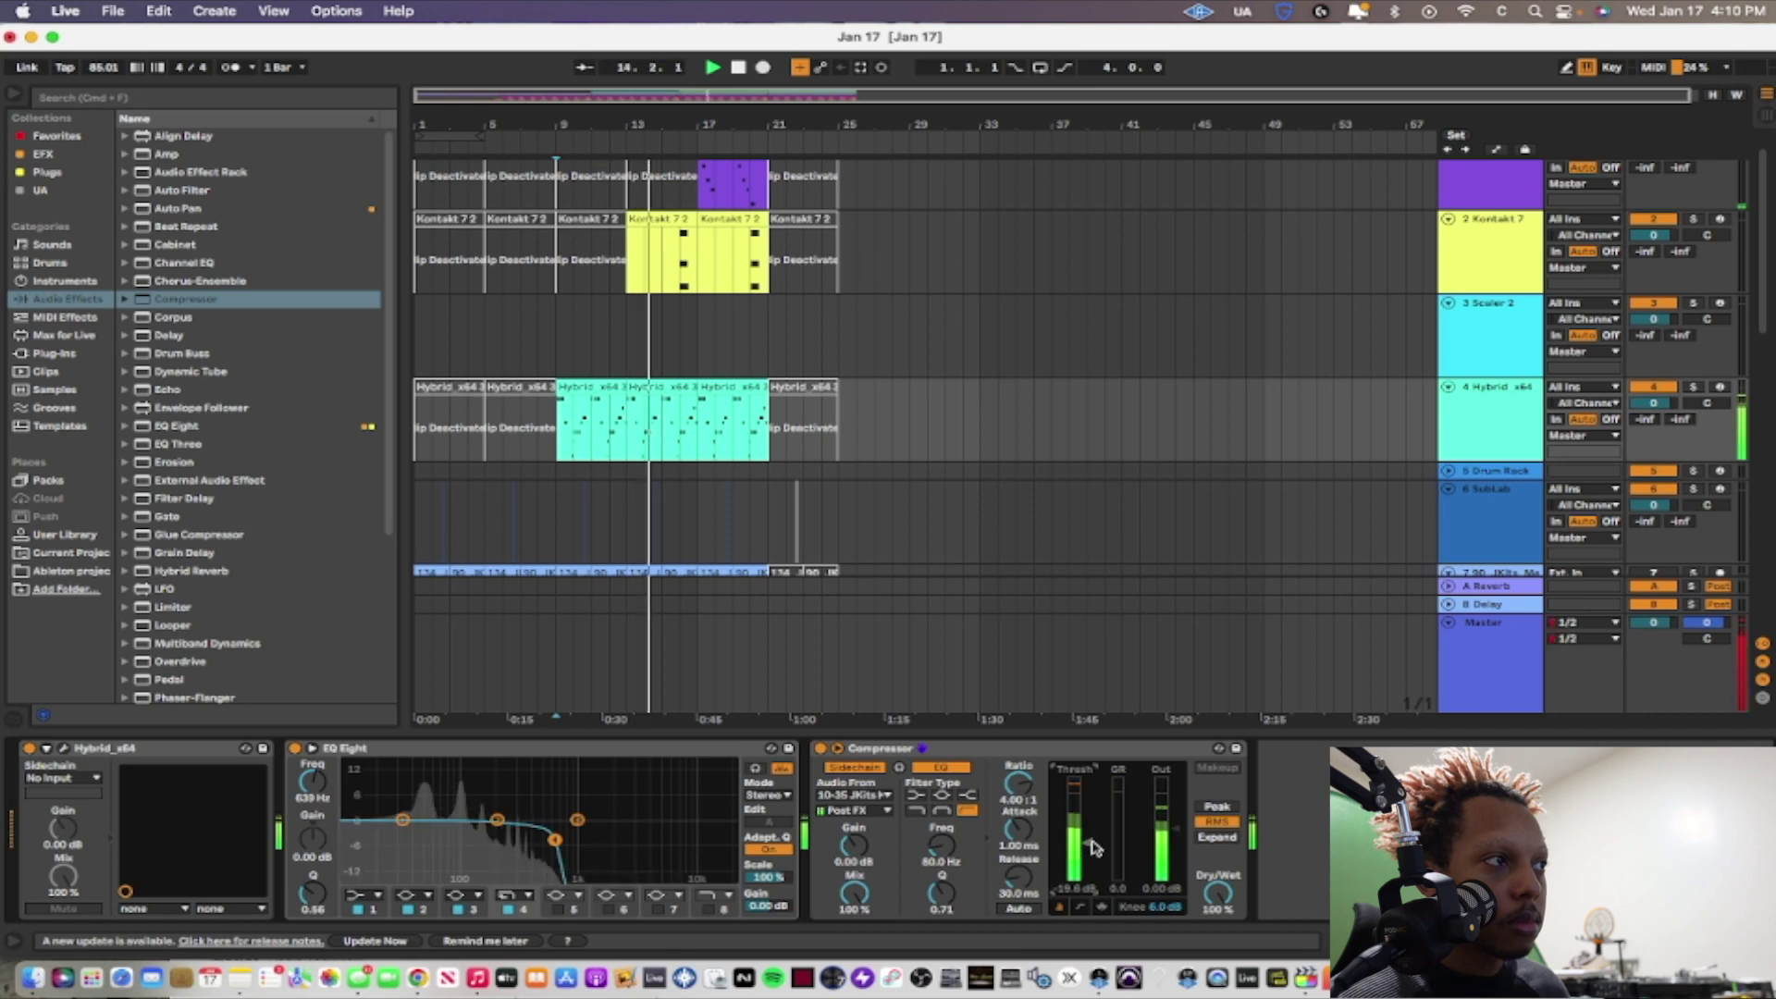
pyautogui.press('space')
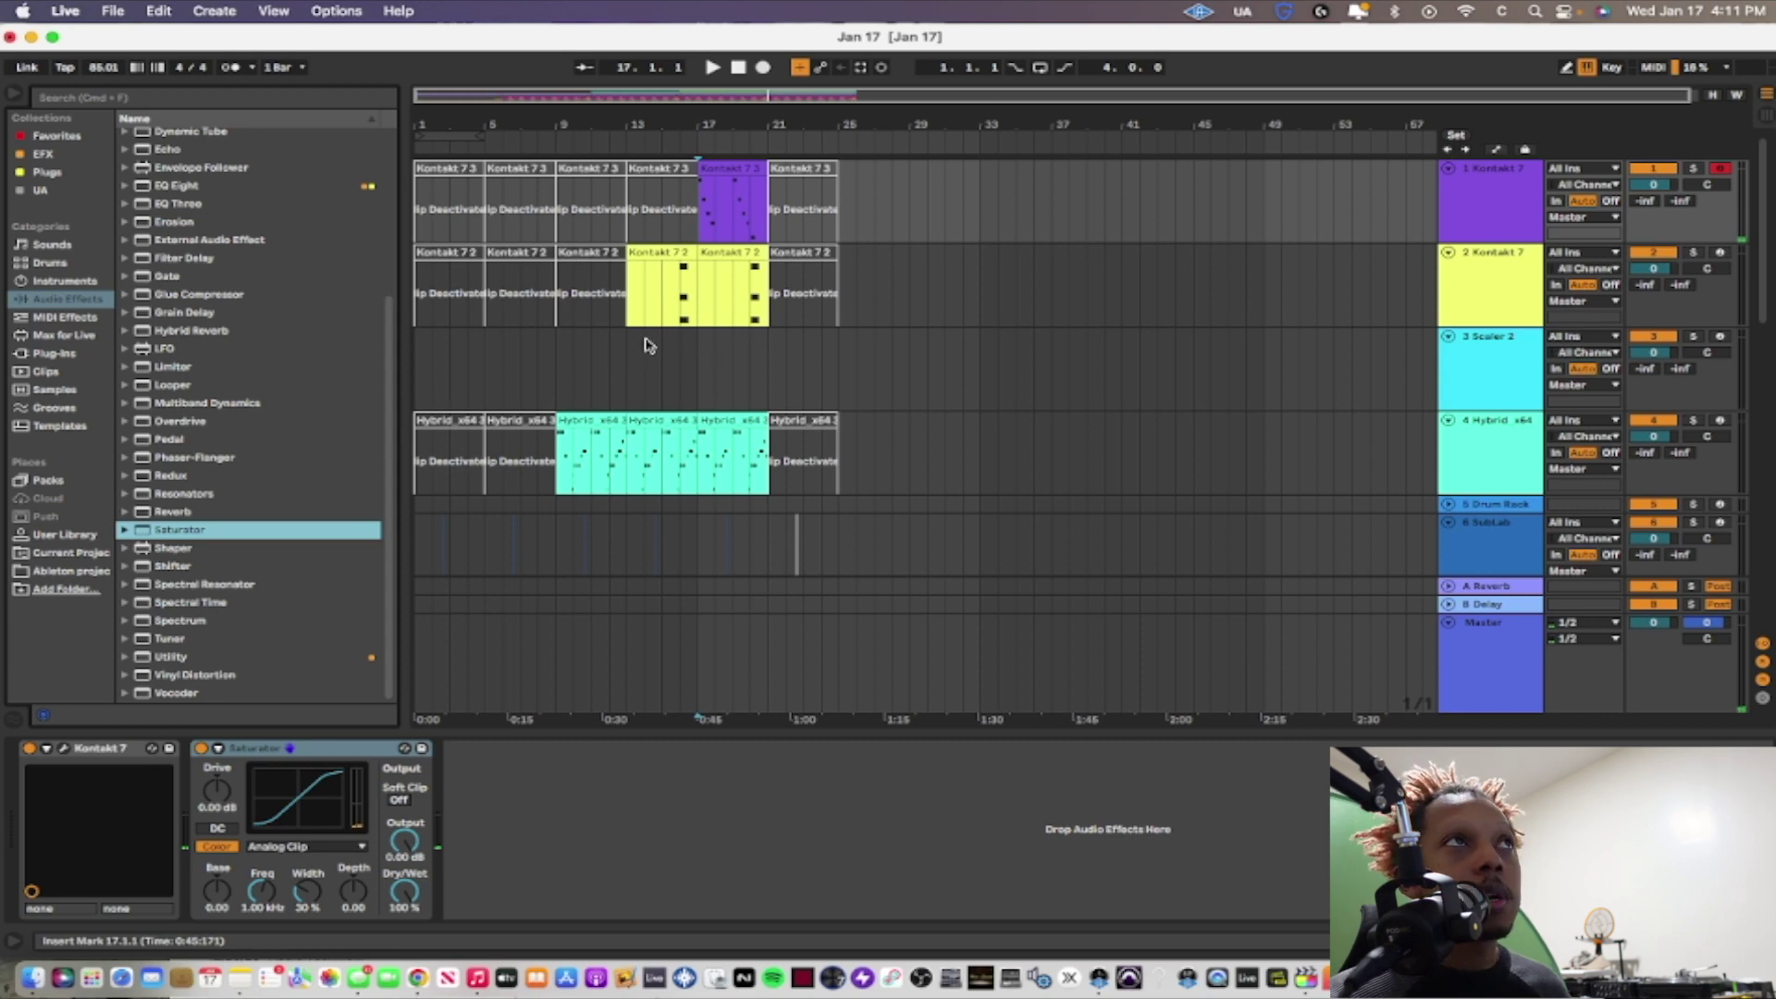
# Set the Saturator's Drive to 4.00 dB on the first Kontakt 7 track while playing from bar 17.
pyautogui.scroll(-1, 648, 340)
pyautogui.scroll(1, 648, 341)
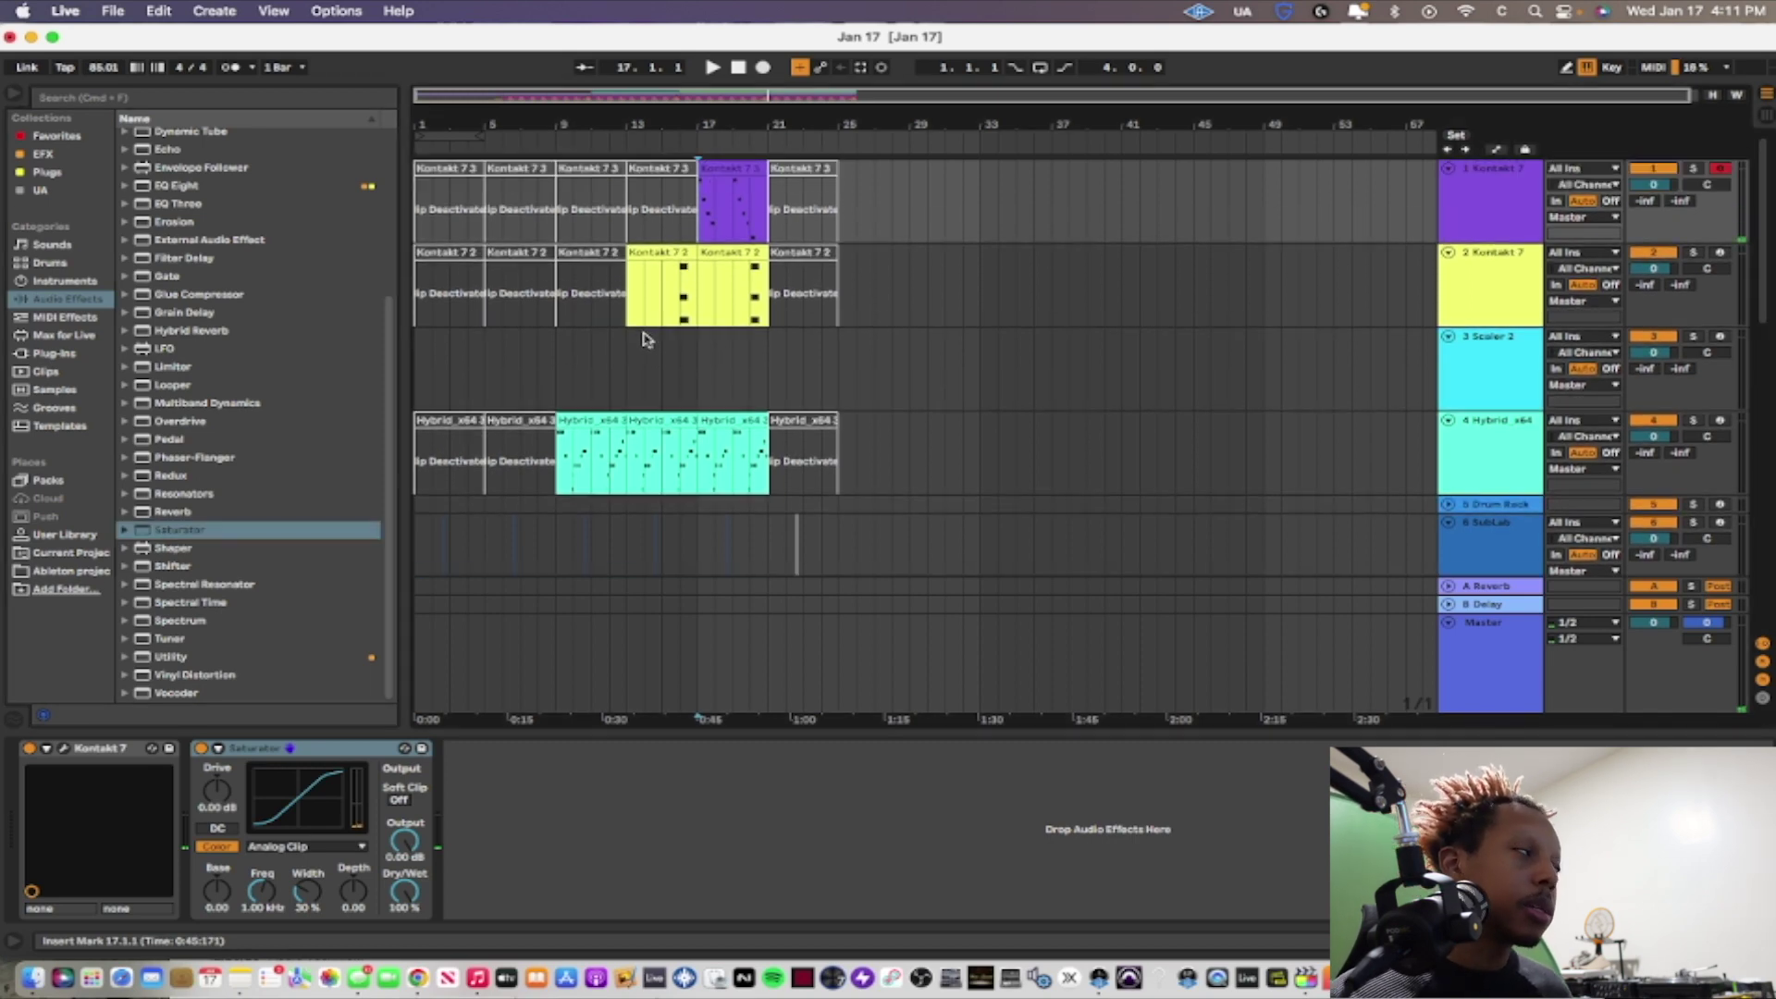
pyautogui.press('space')
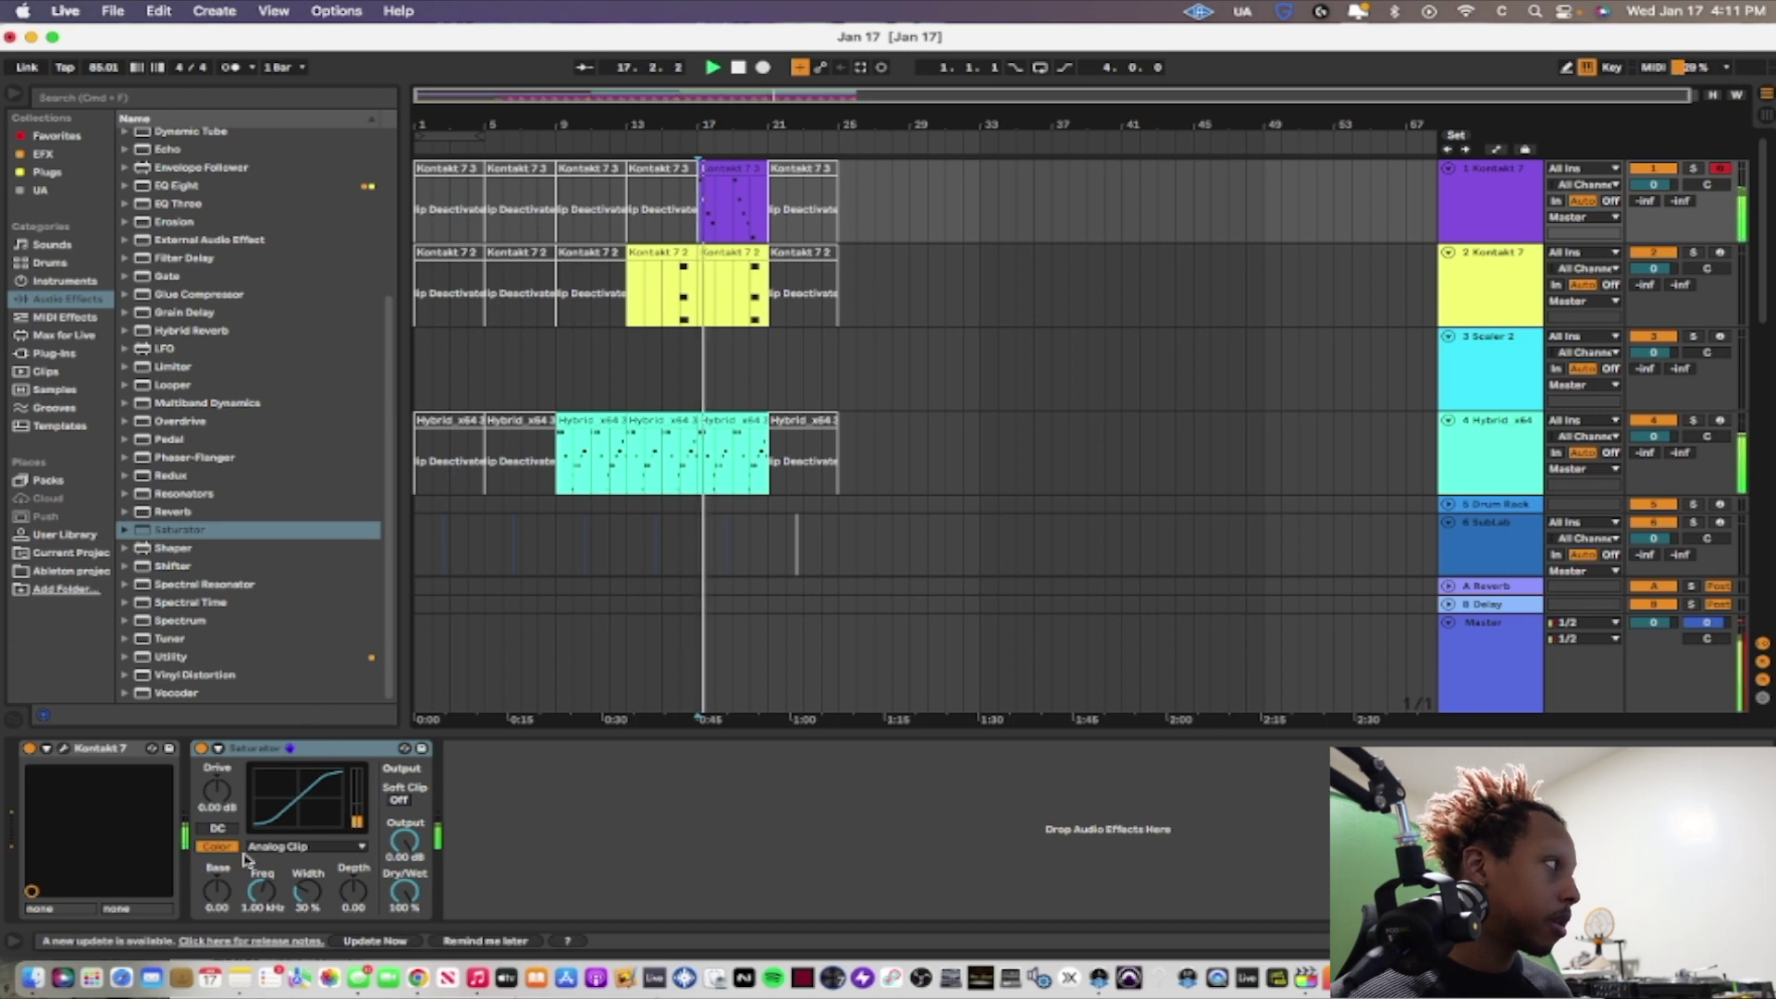
pyautogui.moveTo(217, 789)
pyautogui.mouseDown()
pyautogui.moveTo(217, 772)
pyautogui.moveTo(214, 793)
pyautogui.mouseUp()
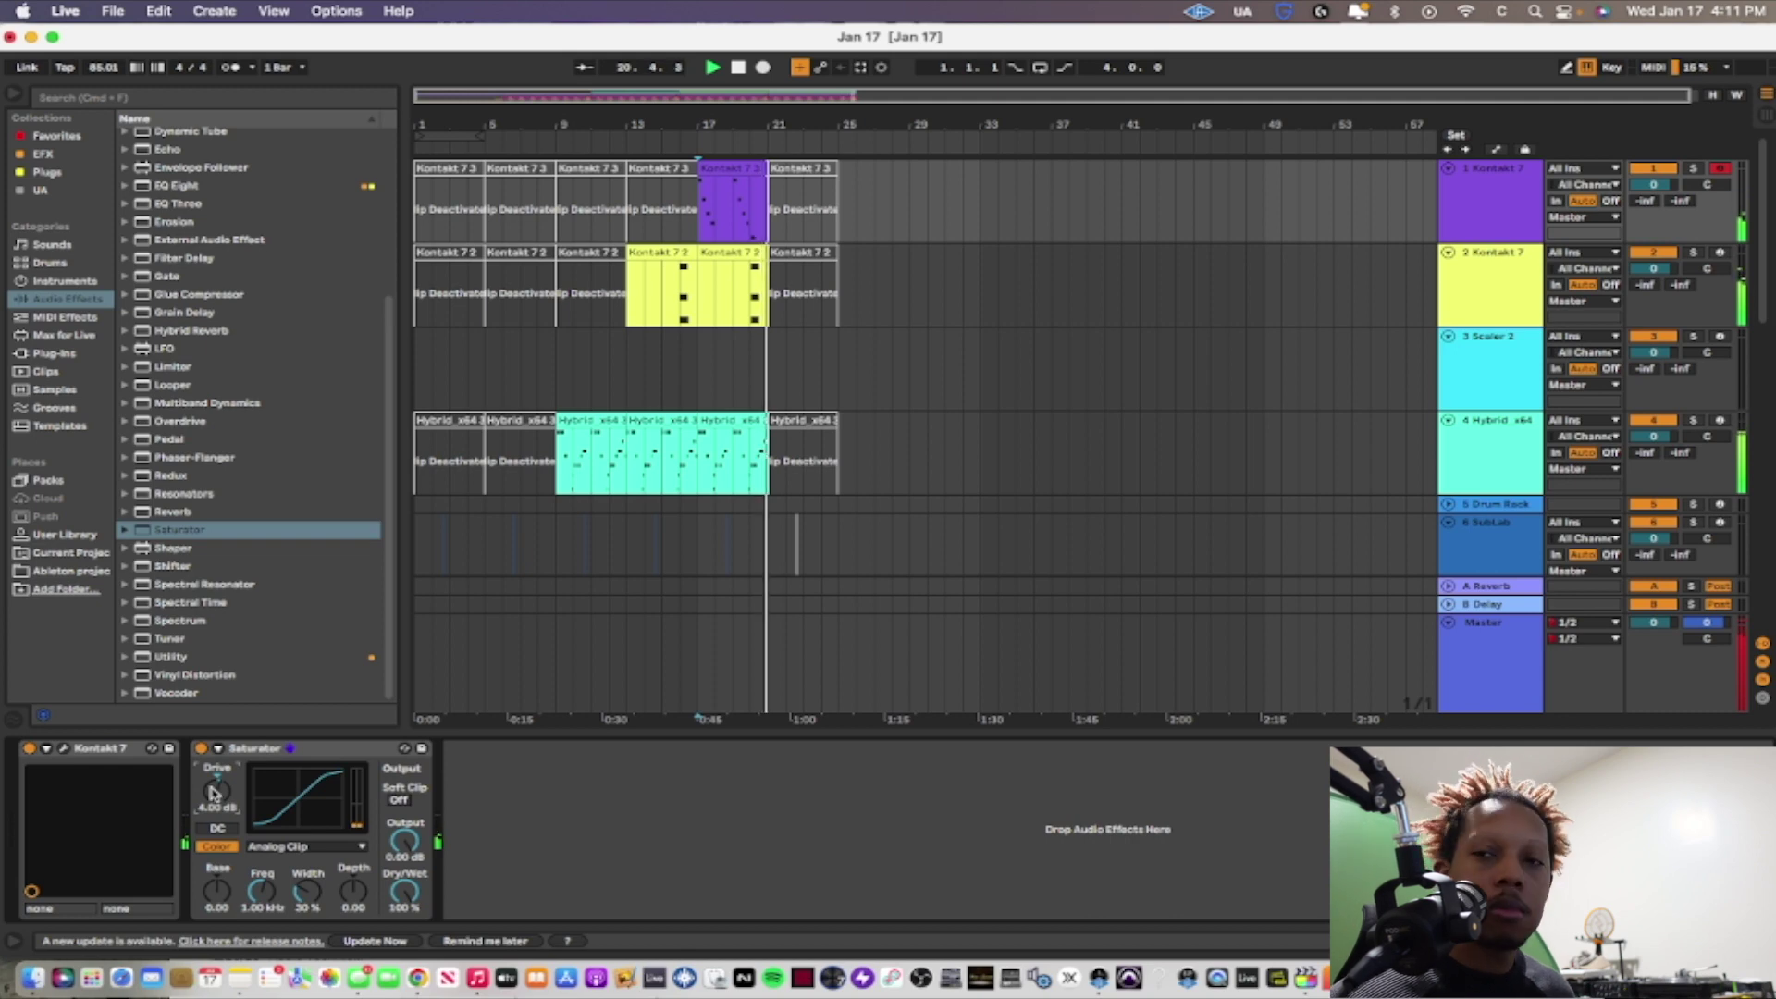
pyautogui.press('space')
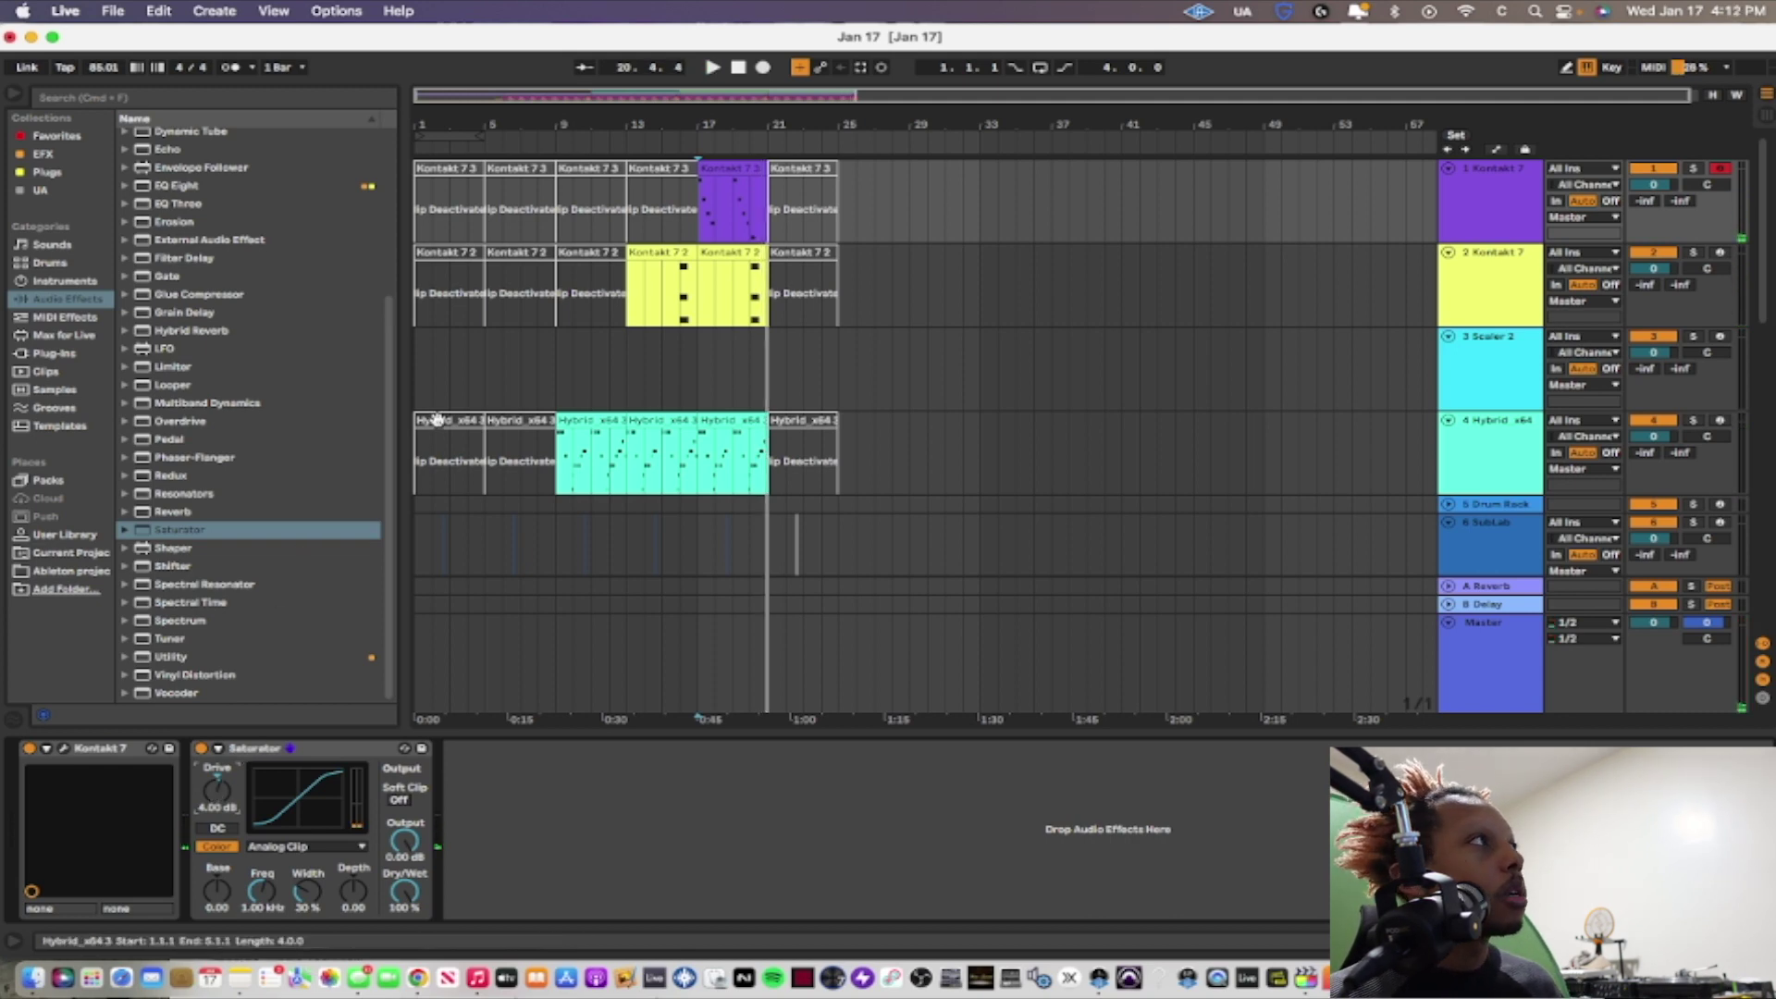
# Compare the first Kontakt 7 track from bar 17 with the Saturator active and with it bypassed.
pyautogui.click(703, 212)
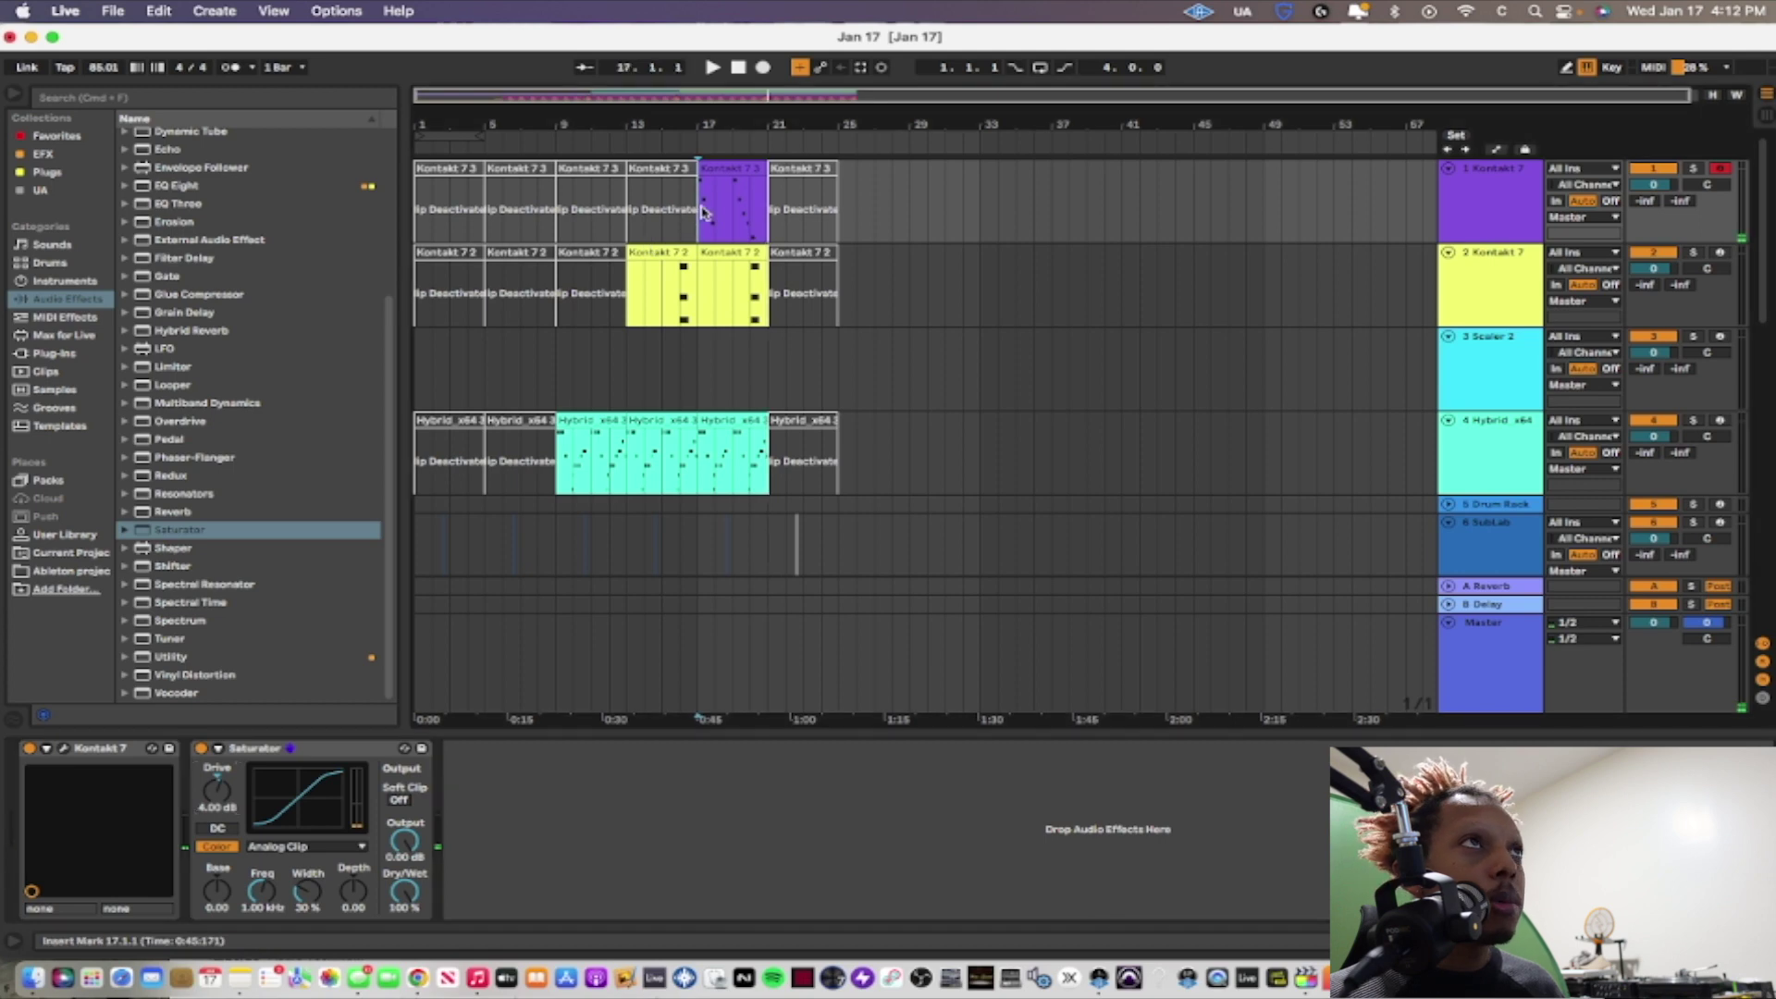
pyautogui.press('space')
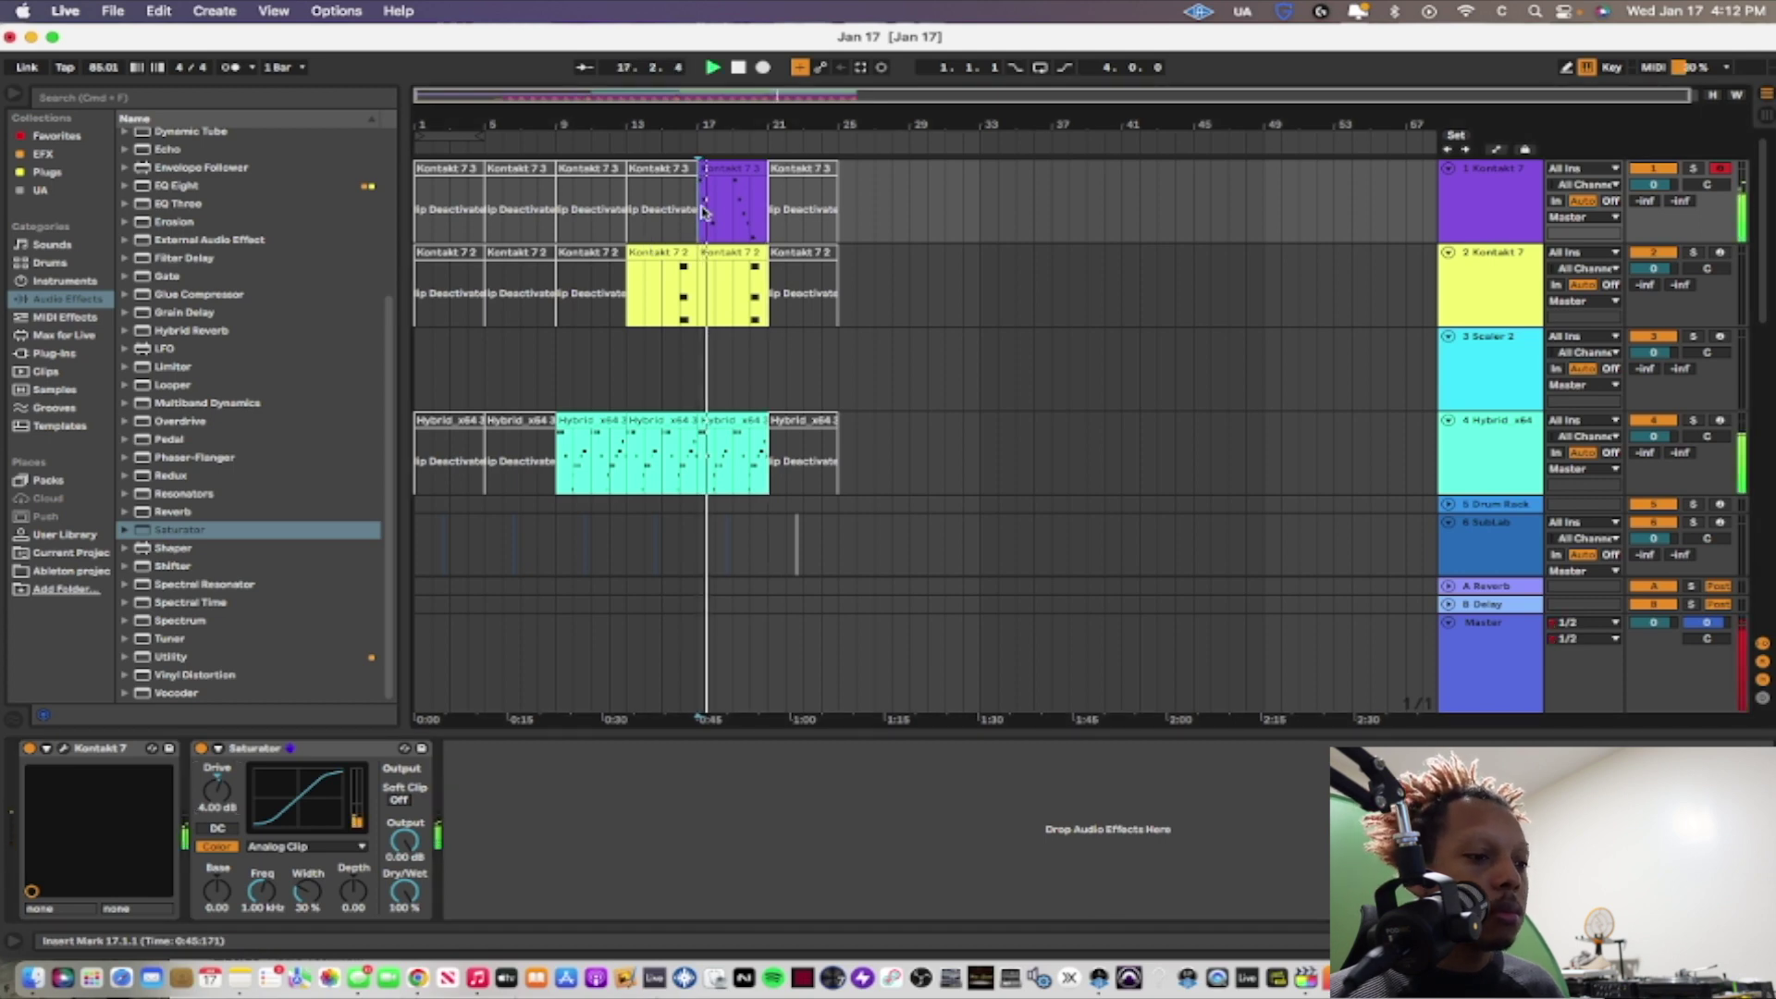
pyautogui.press('space')
pyautogui.click(202, 748)
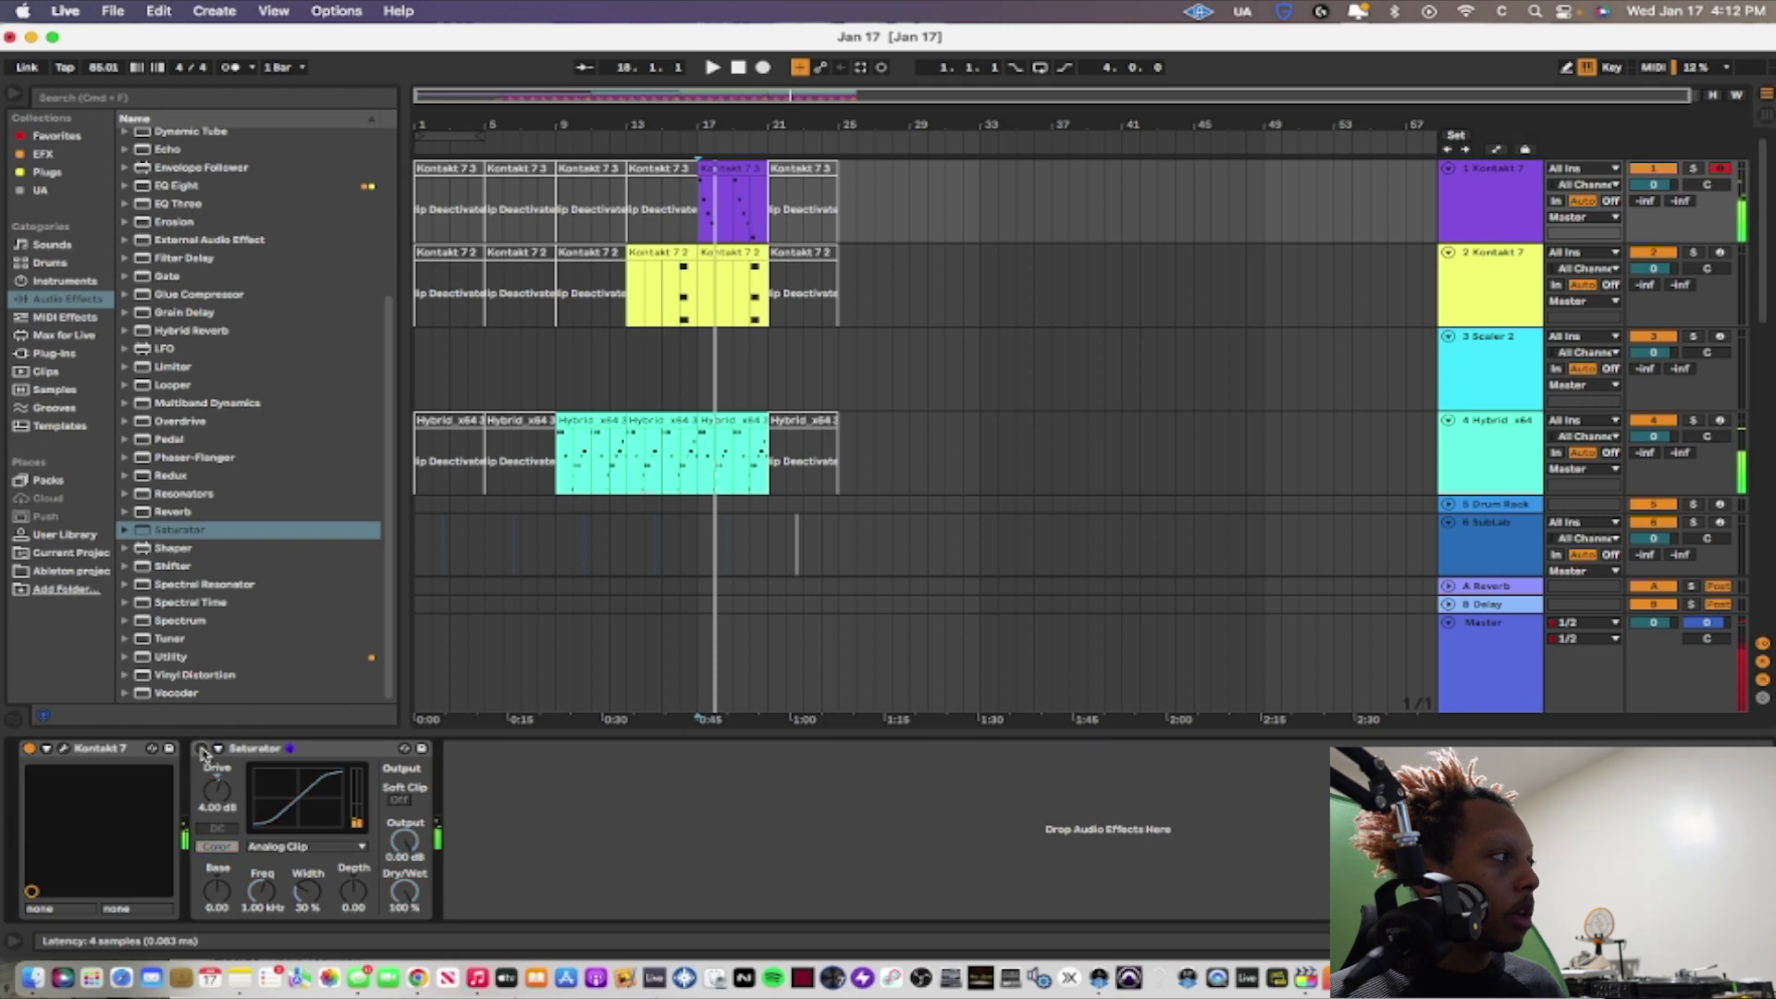
pyautogui.press('space')
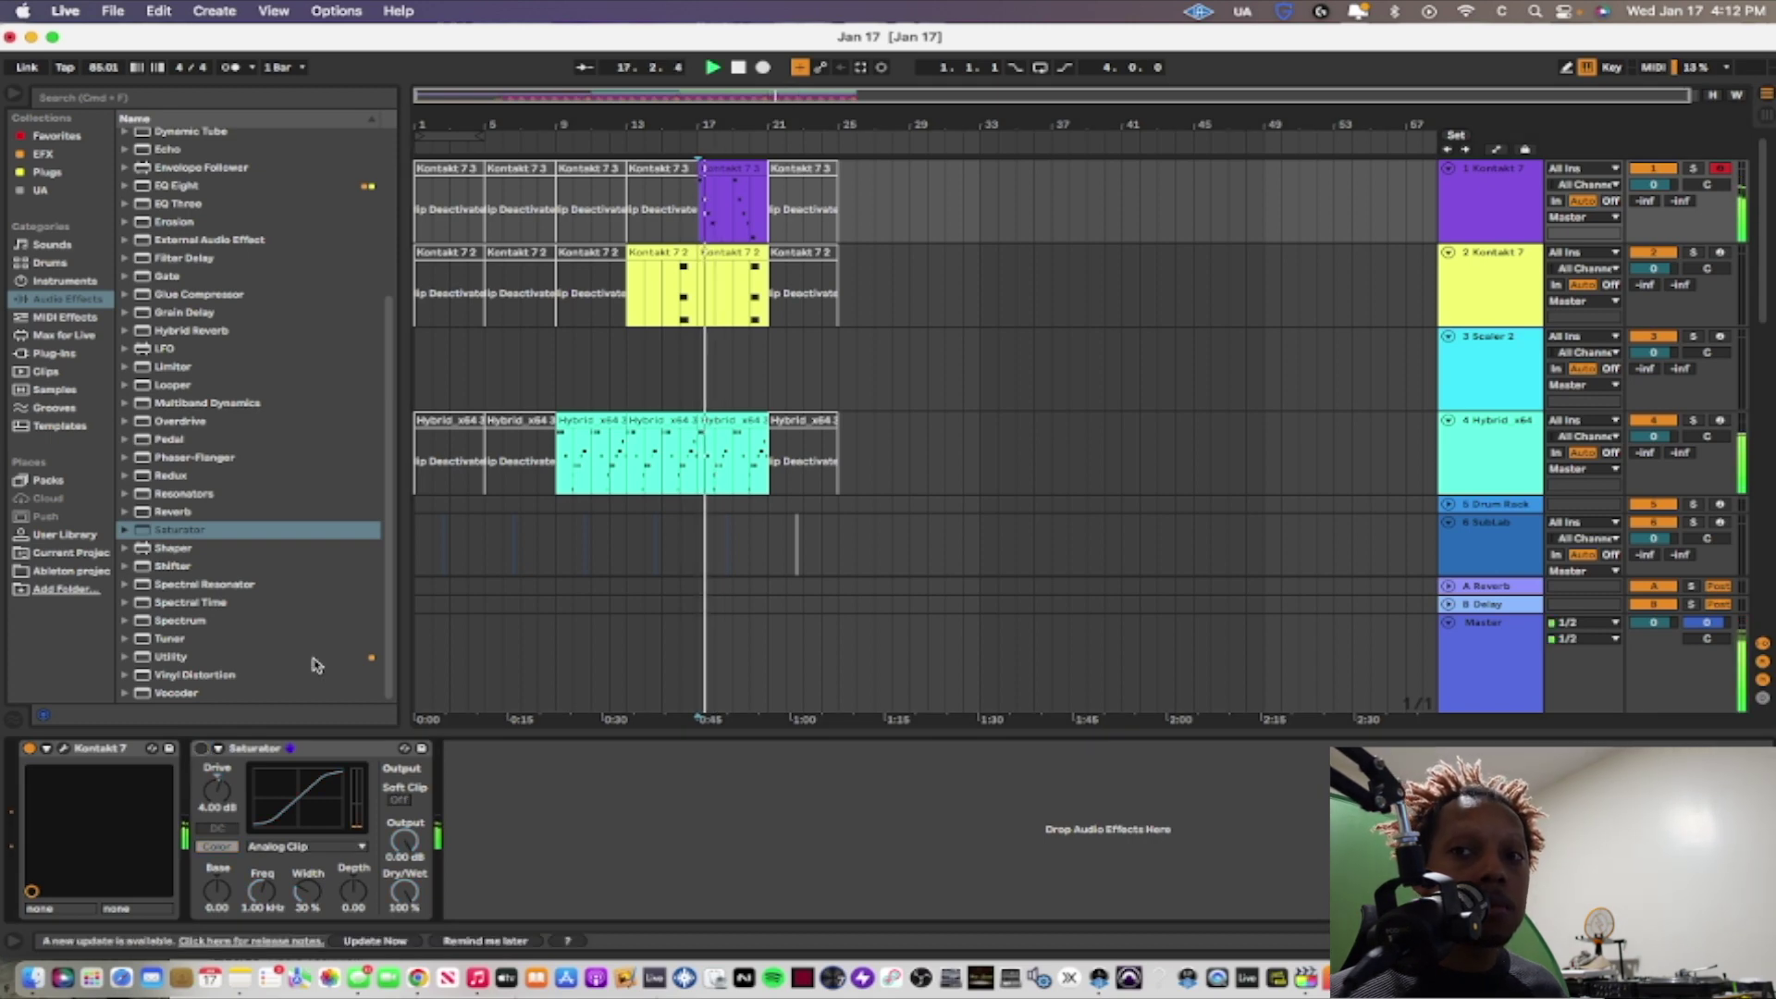